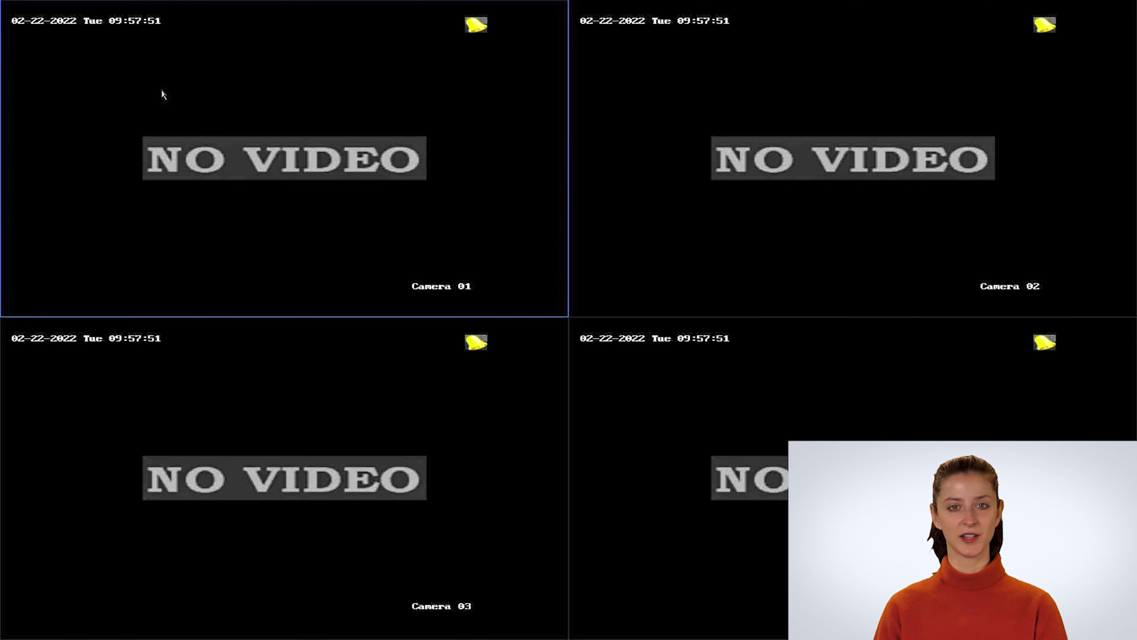
- Select the Camera 01 live tile and open the DVR's system configuration
{"action": "left_click", "coordinate": [161, 90]}
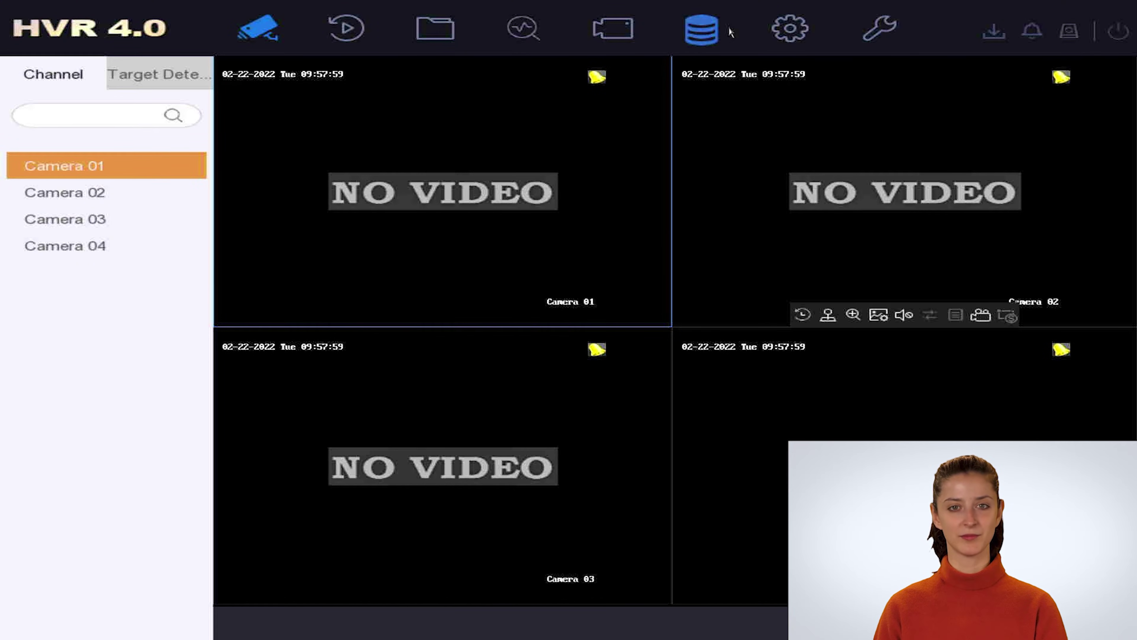
{"action": "left_click", "coordinate": [783, 40]}
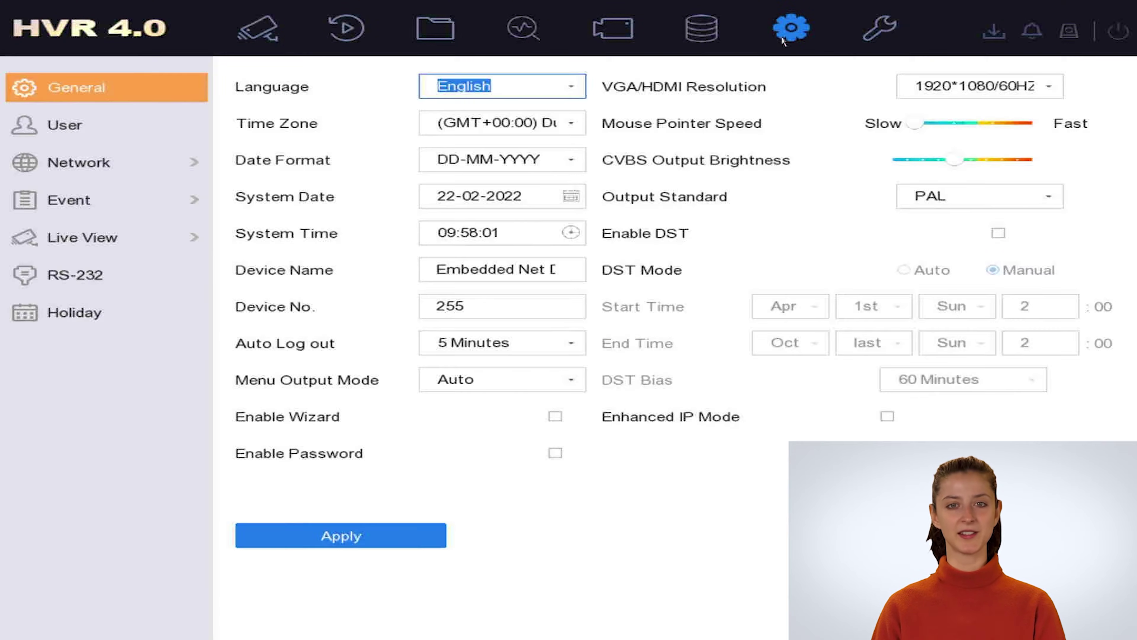
- Enable DHCP for LAN1 on the TCP/IP page, apply it, and return to live view
{"action": "left_click", "coordinate": [104, 174]}
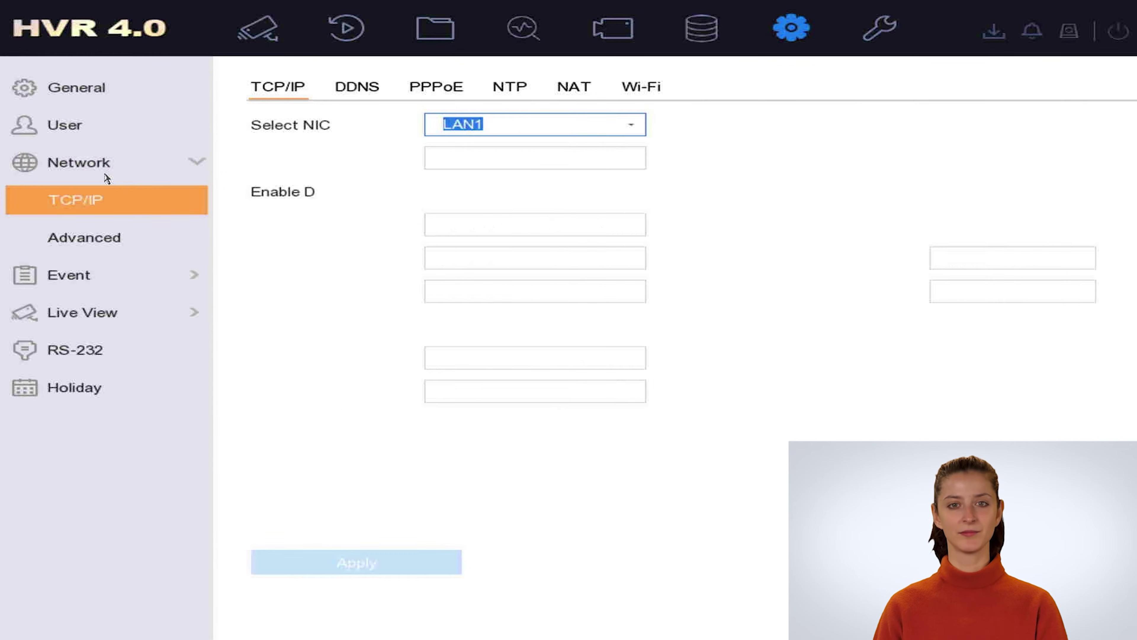
{"action": "left_click", "coordinate": [433, 193]}
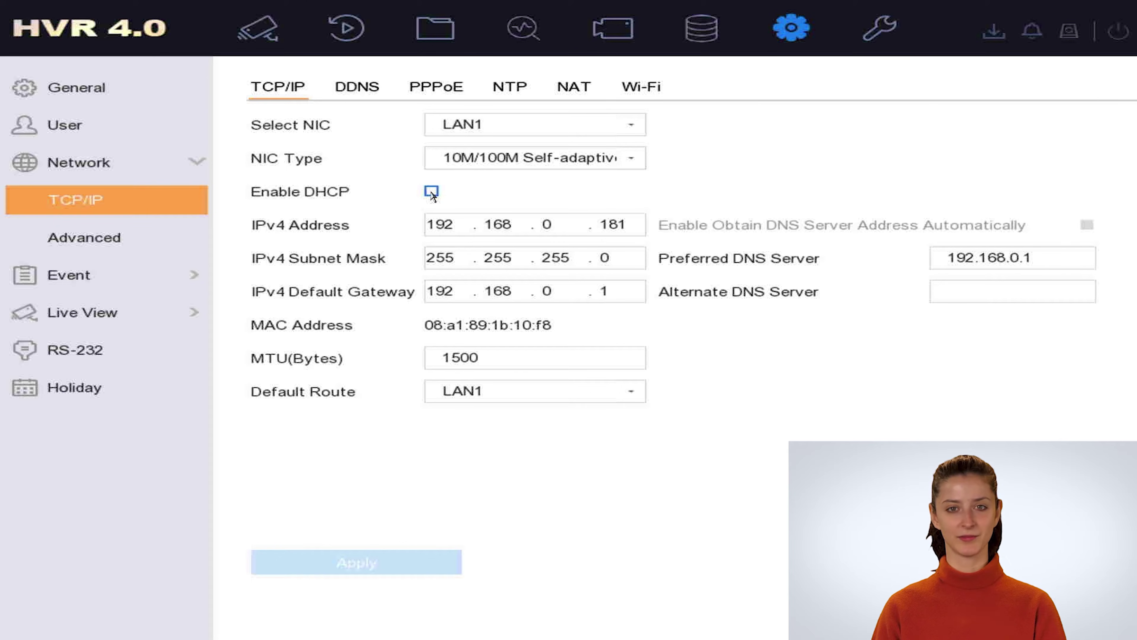
{"action": "left_click", "coordinate": [433, 193]}
{"action": "left_click", "coordinate": [338, 562]}
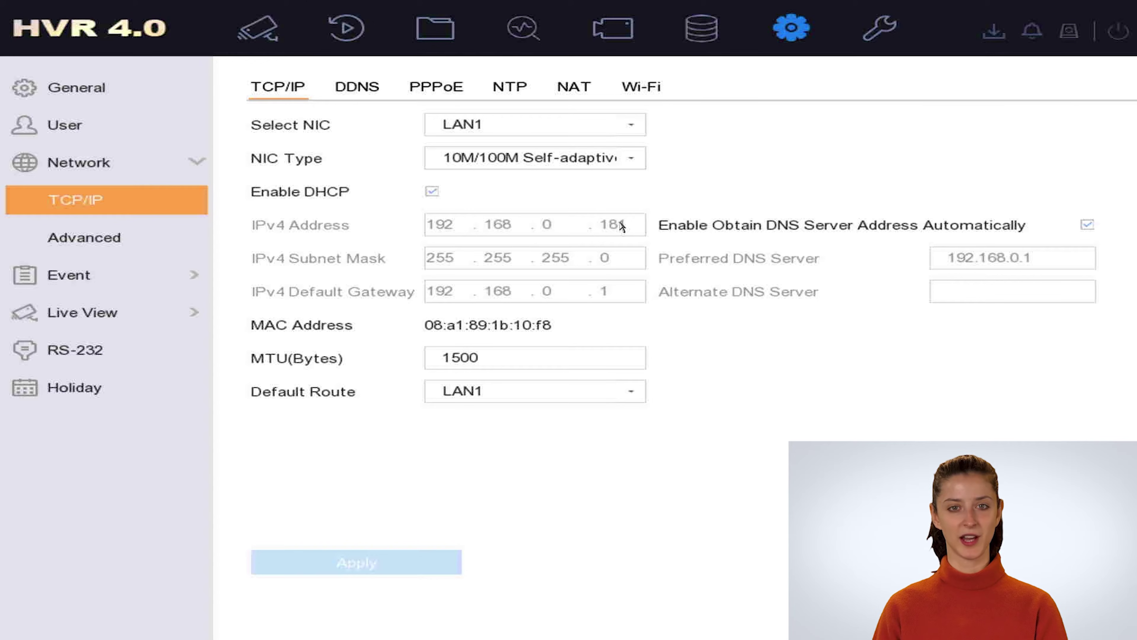
{"action": "left_click", "coordinate": [249, 40]}
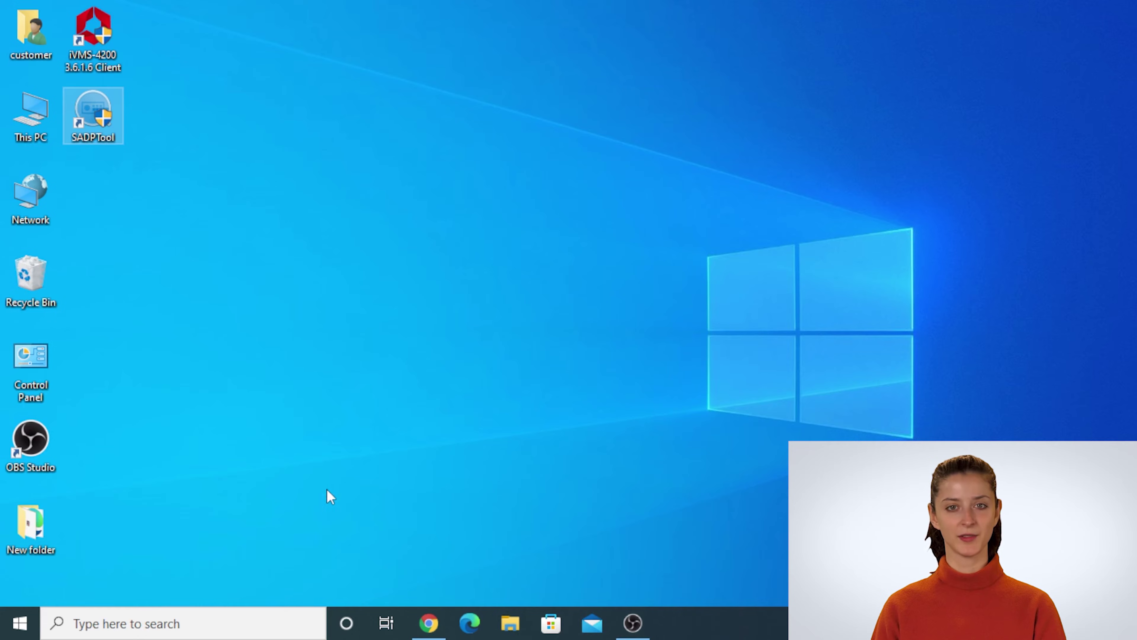
- Go from the Doris cctv bookmark to the IVMS 4200 download page in Chrome, then minimize it
{"action": "left_click", "coordinate": [417, 628]}
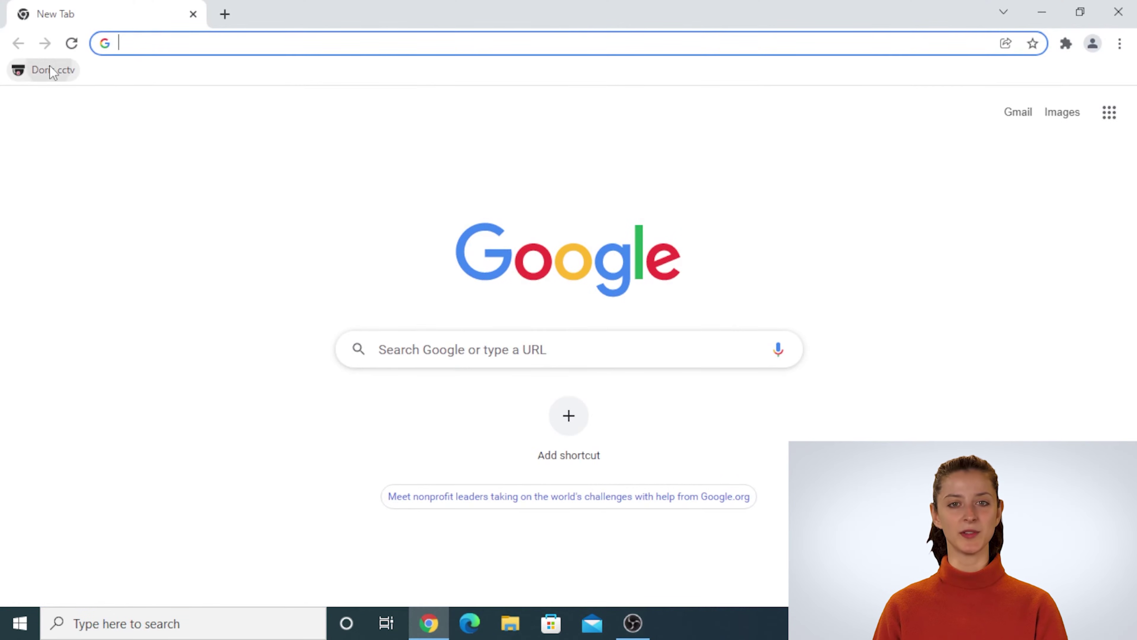
{"action": "left_click", "coordinate": [50, 69]}
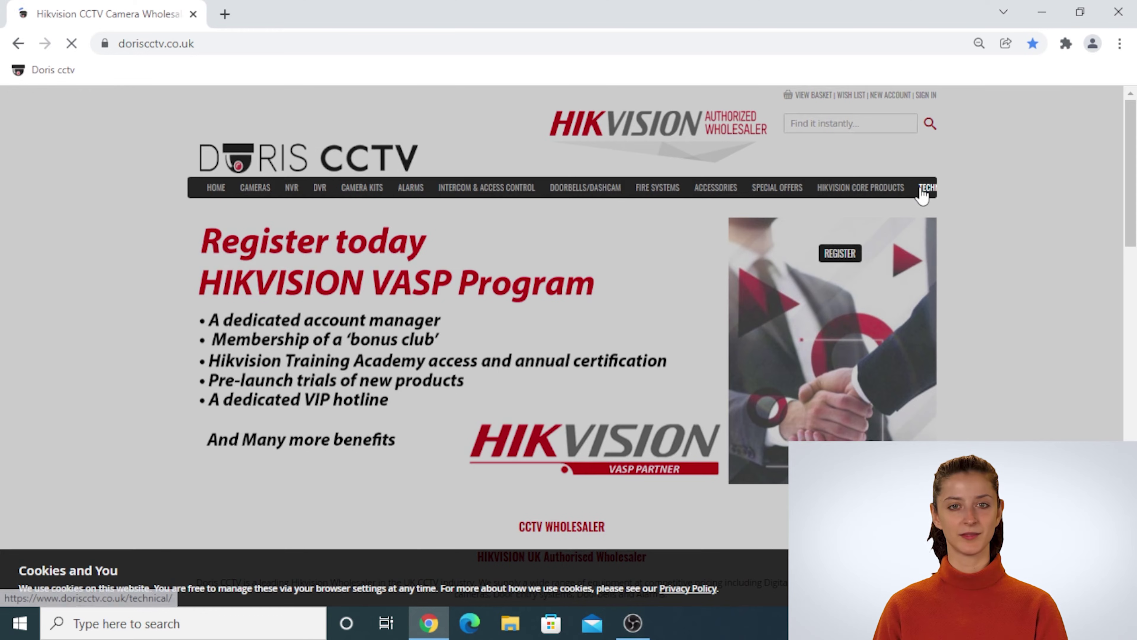
{"action": "mouse_move", "coordinate": [923, 197]}
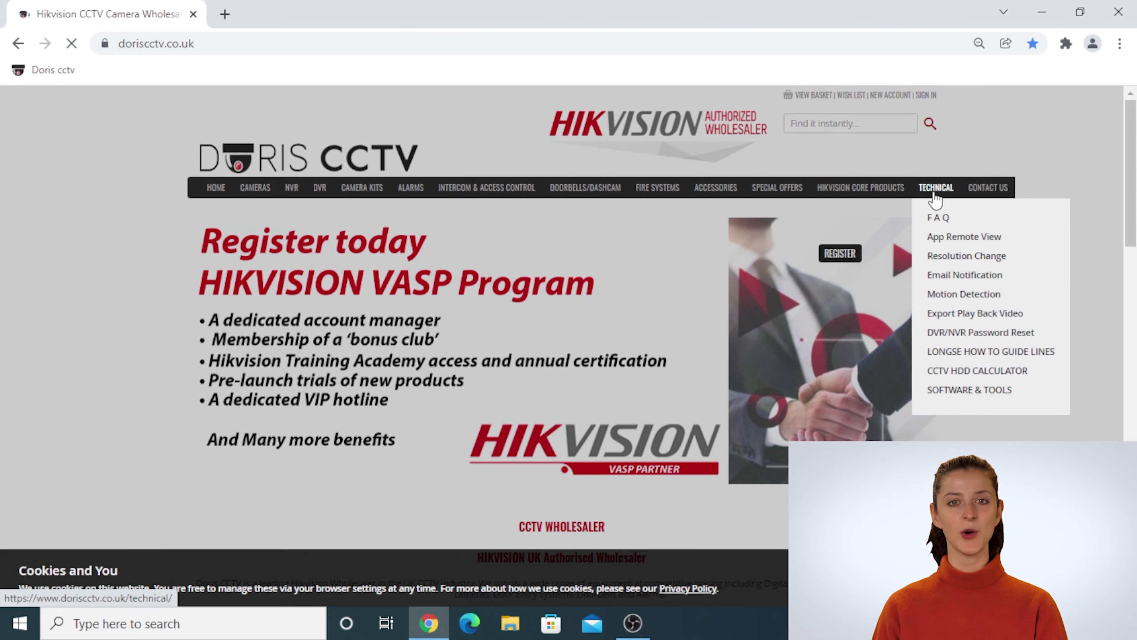
{"action": "left_click", "coordinate": [955, 392]}
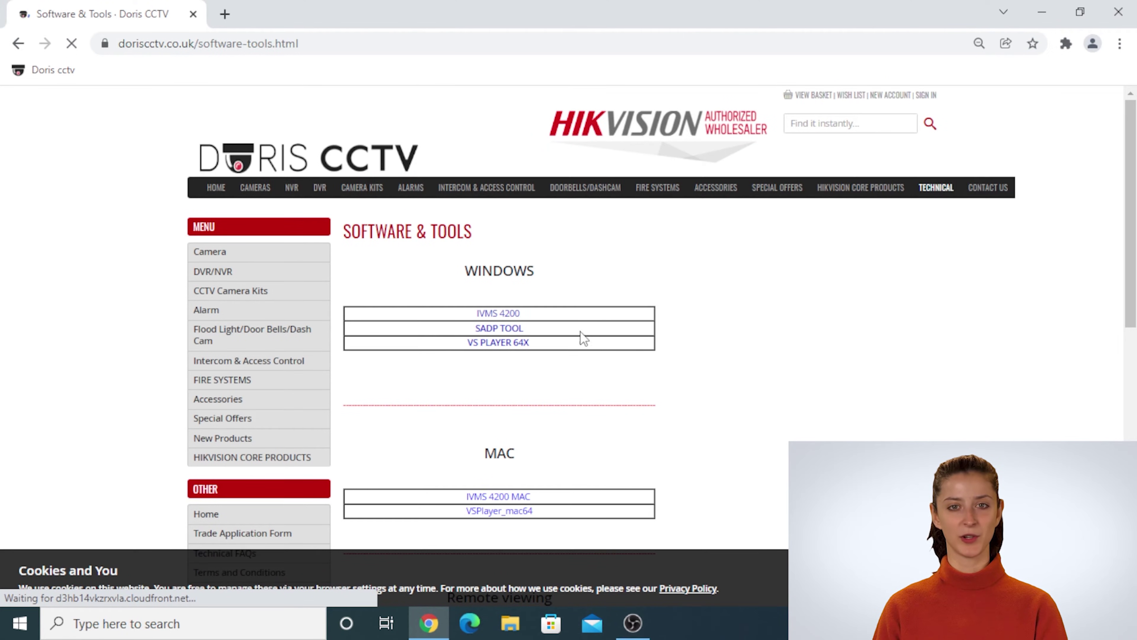
{"action": "left_click_drag", "start_coordinate": [562, 313], "coordinate": [476, 321]}
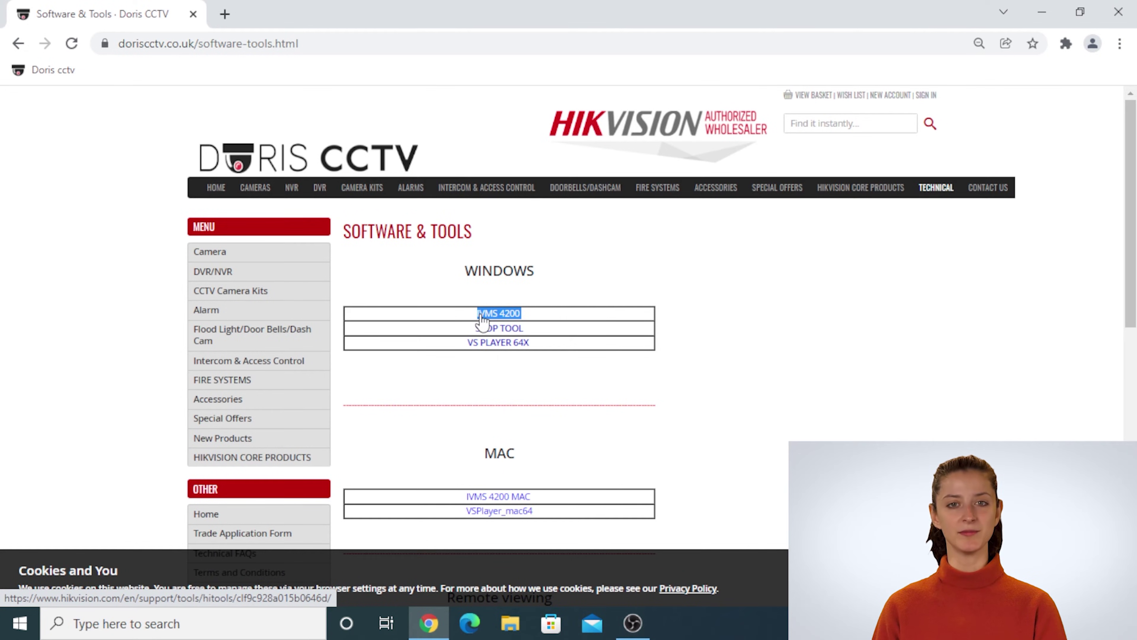
{"action": "left_click", "coordinate": [480, 315]}
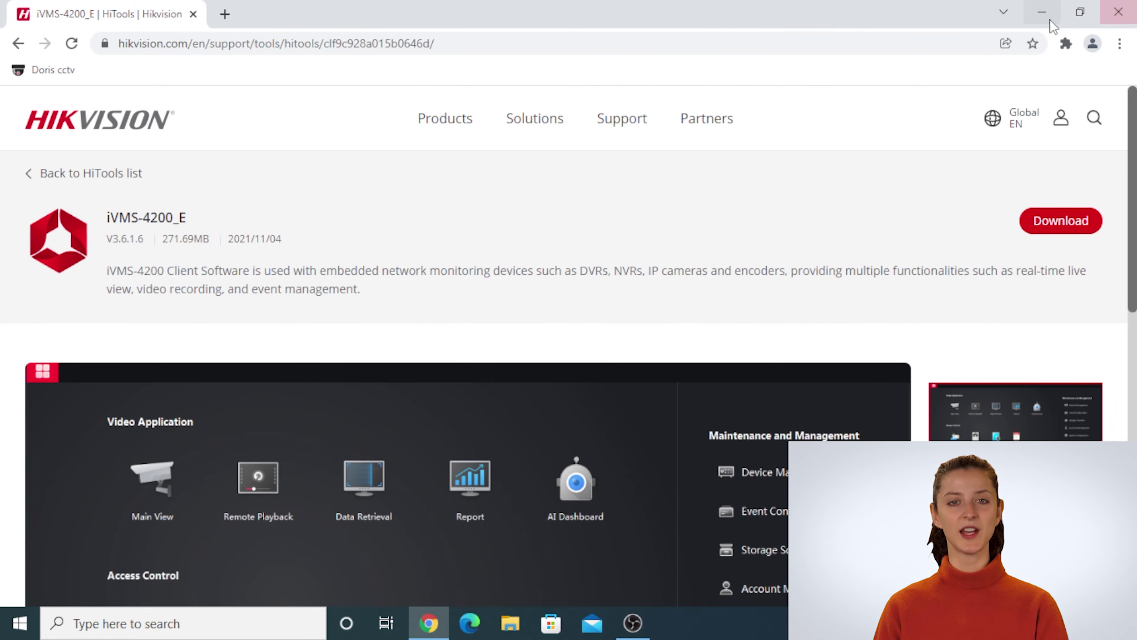
{"action": "left_click", "coordinate": [1041, 12]}
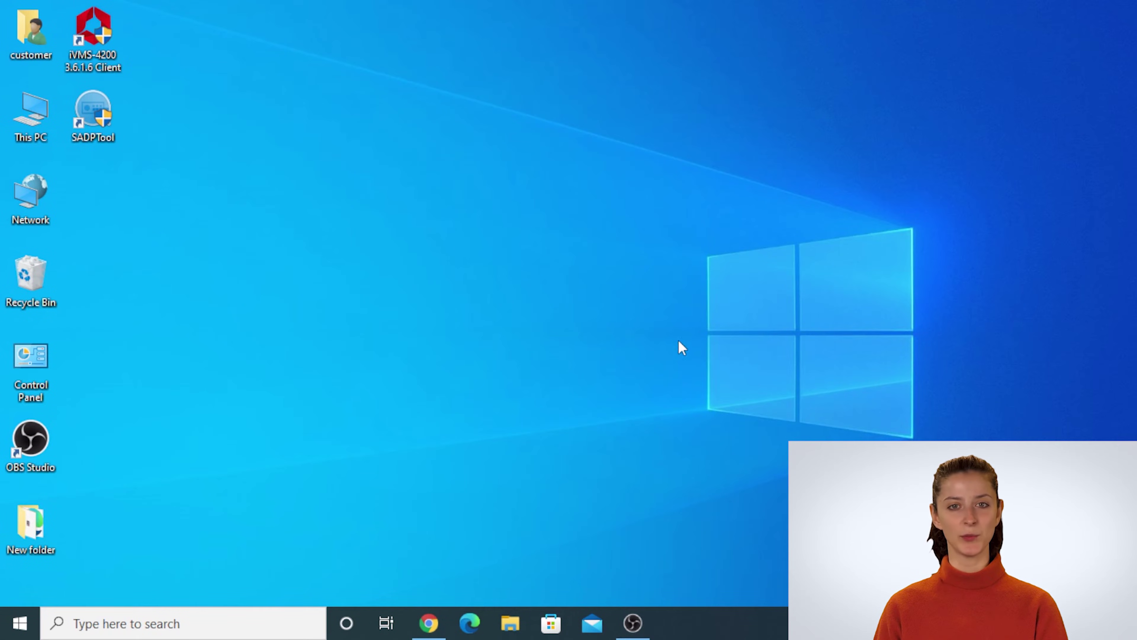
- Launch SADP Tool and check the DVR's network details in row 001
{"action": "double_click", "coordinate": [85, 132]}
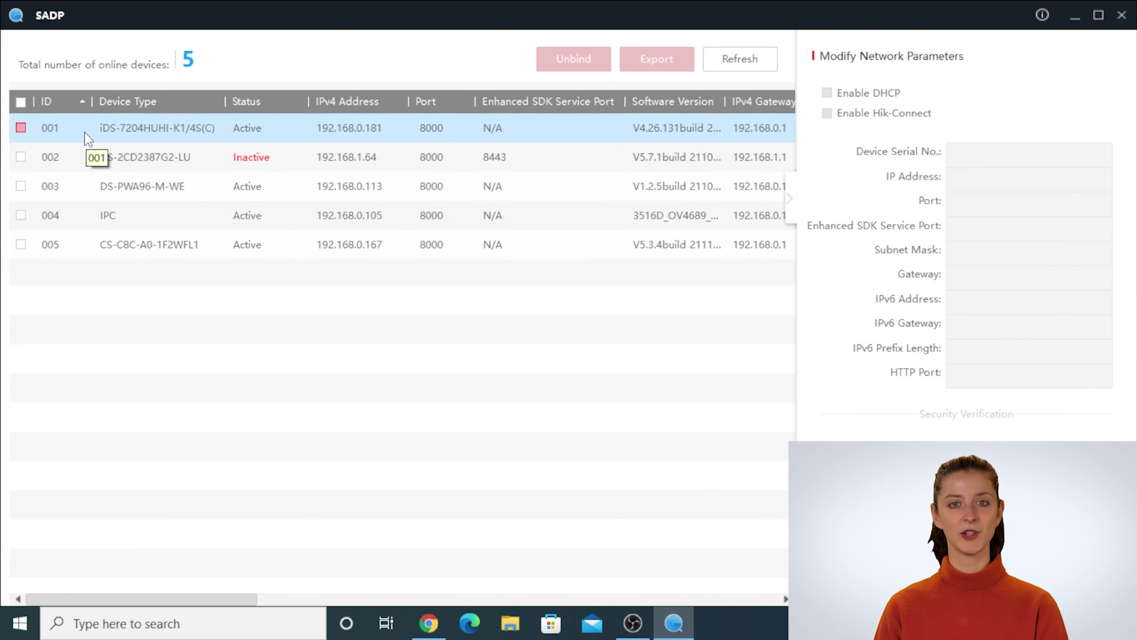
{"action": "left_click", "coordinate": [21, 130]}
{"action": "left_click", "coordinate": [712, 55]}
{"action": "left_click", "coordinate": [79, 162]}
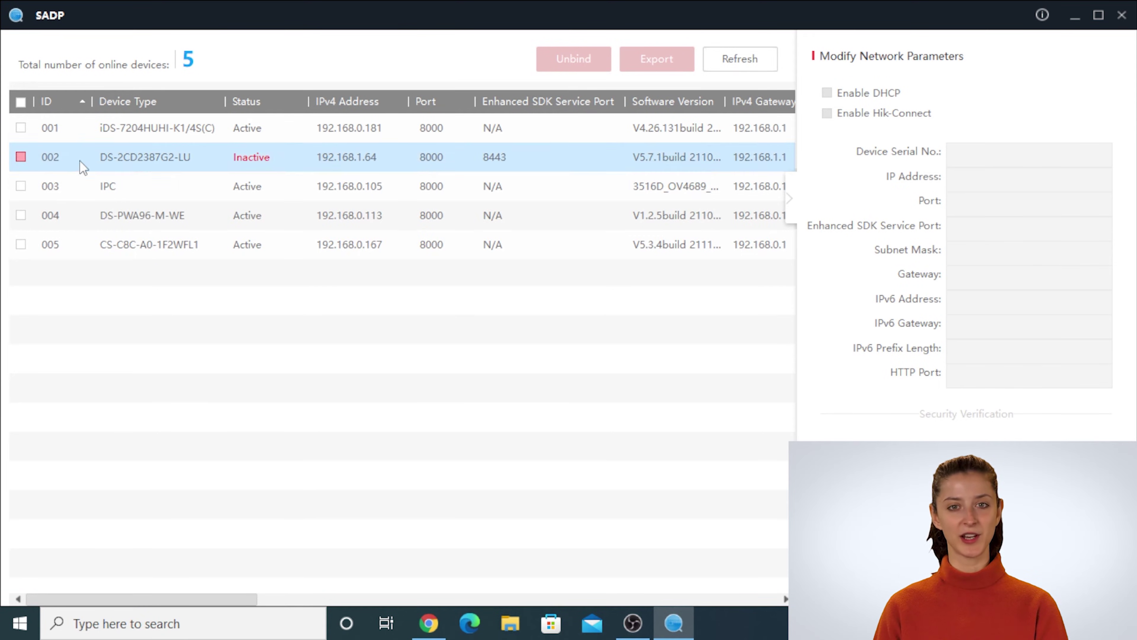
{"action": "left_click", "coordinate": [20, 129]}
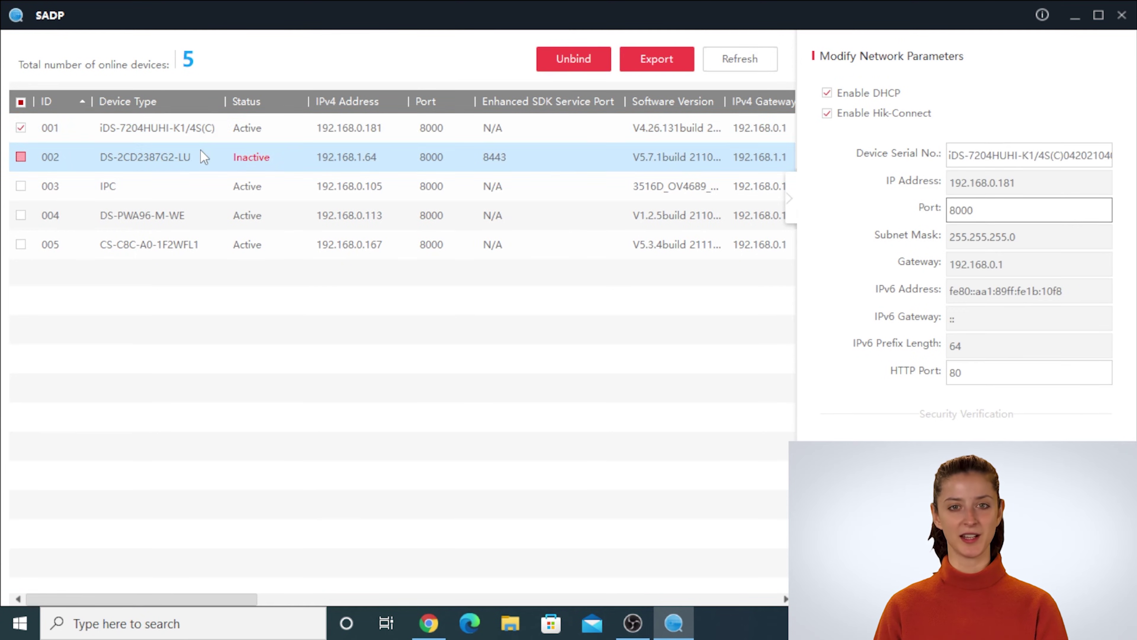
{"action": "left_click", "coordinate": [231, 141]}
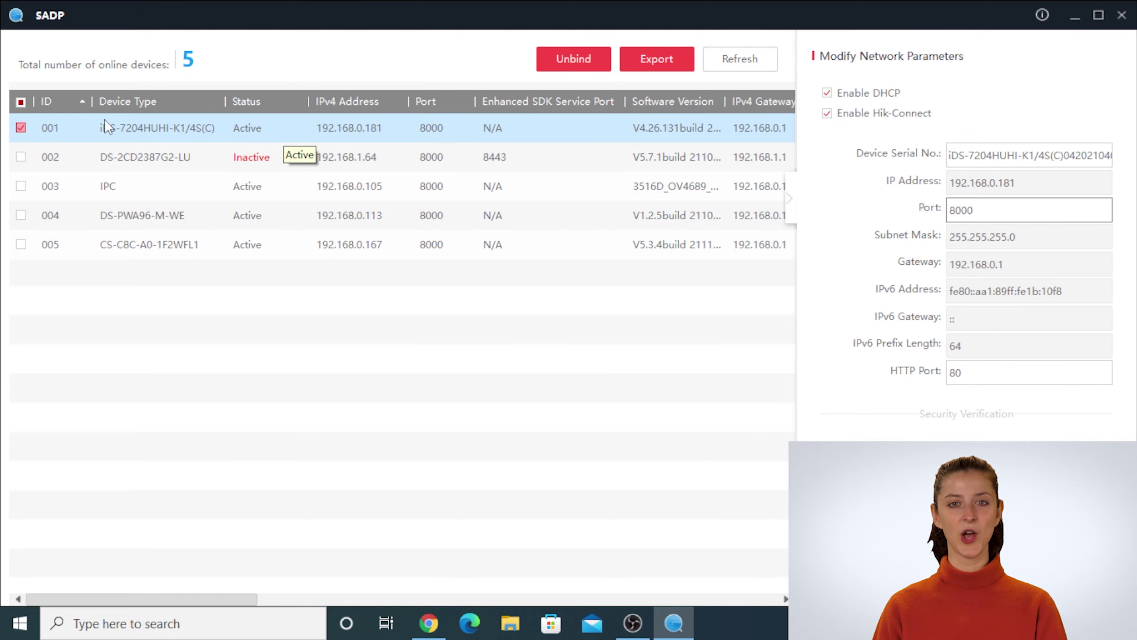
- Switch the selection to the inactive DS-2CD2387G2-LU camera in row 002
{"action": "left_click", "coordinate": [21, 129]}
{"action": "left_click", "coordinate": [85, 161]}
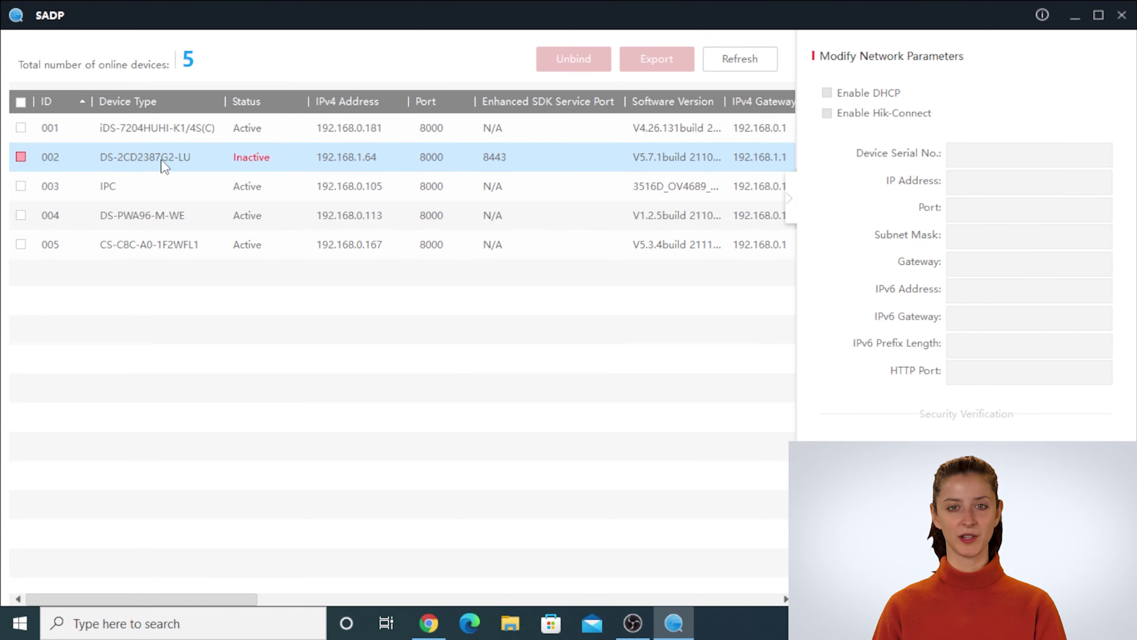
{"action": "left_click", "coordinate": [21, 156]}
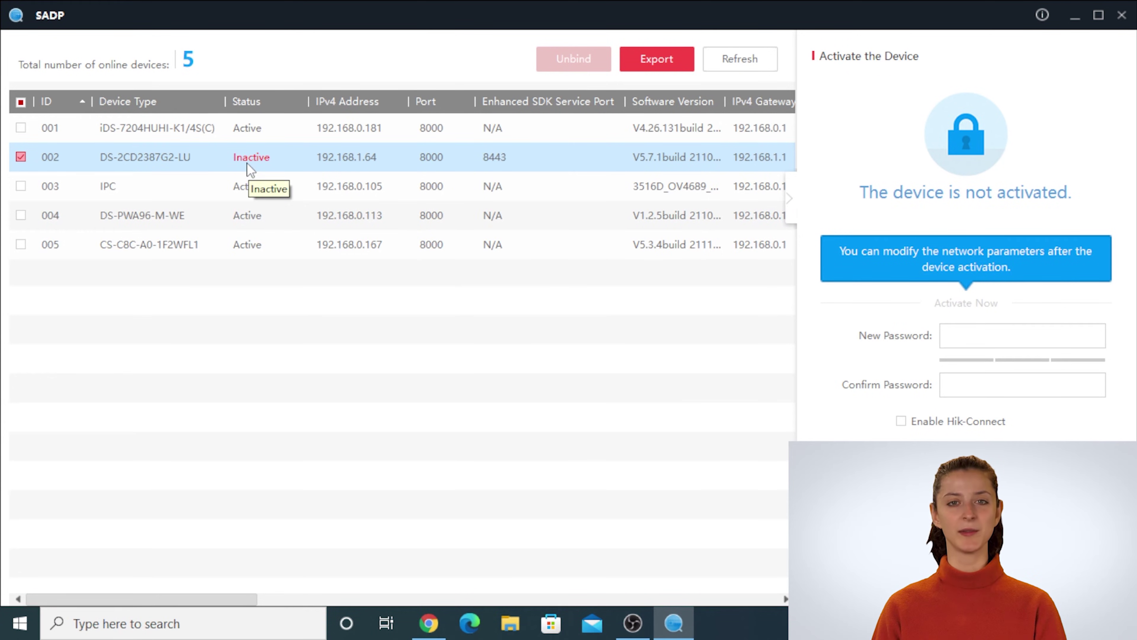
- Activate the DS-2CD2387G2-LU camera with a new password, entered and confirmed
{"action": "left_click", "coordinate": [944, 341]}
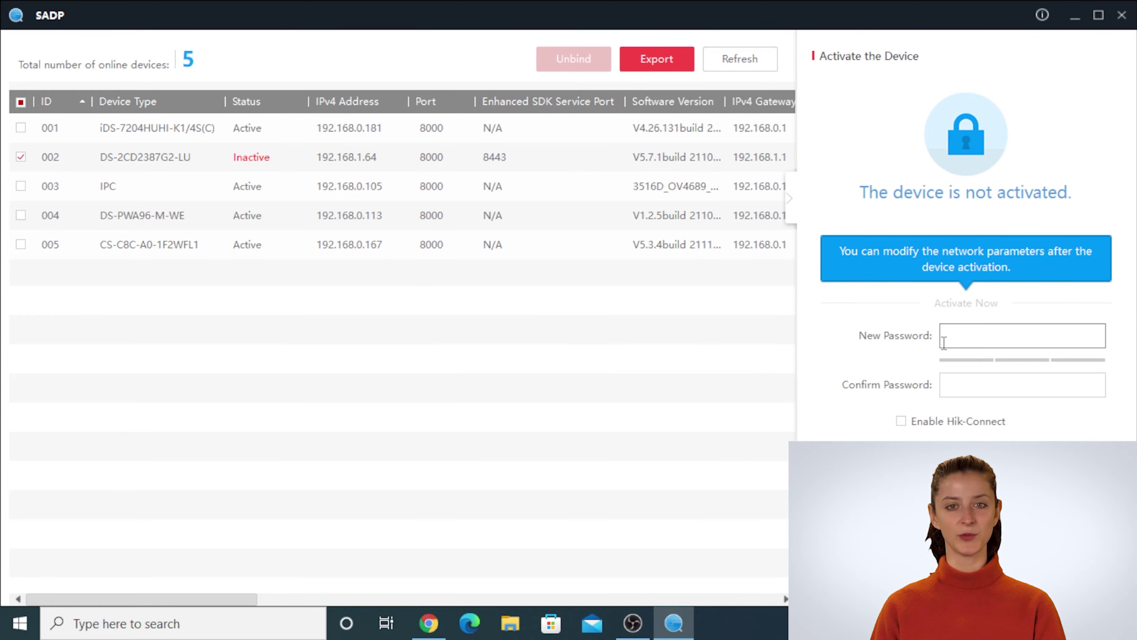
{"action": "type", "text": "•••••••"}
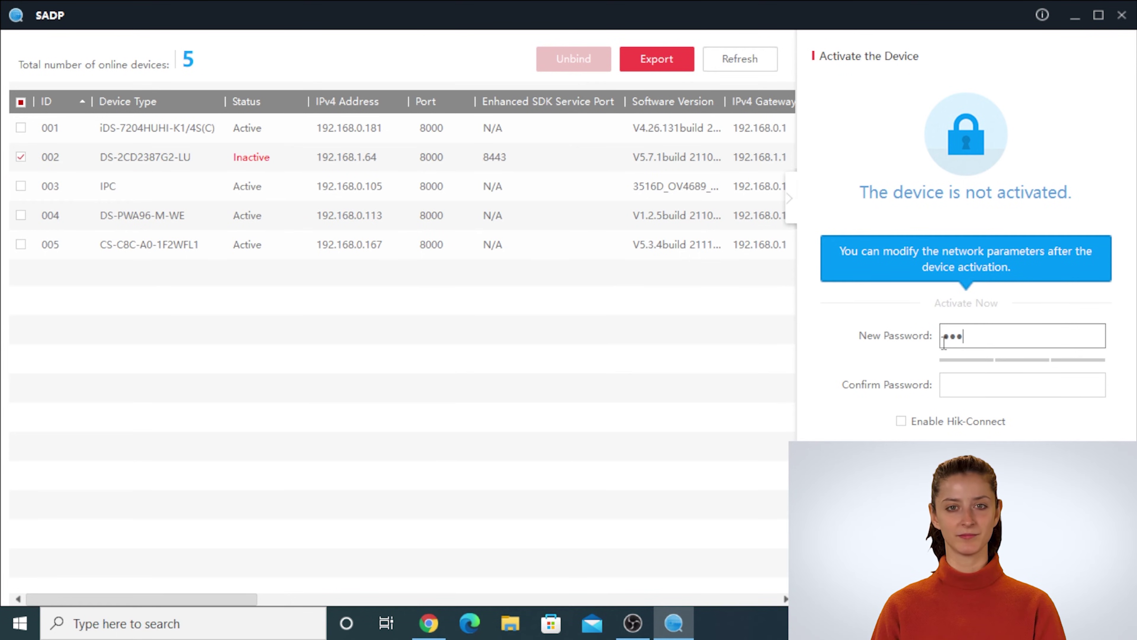
{"action": "type", "text": "•••••"}
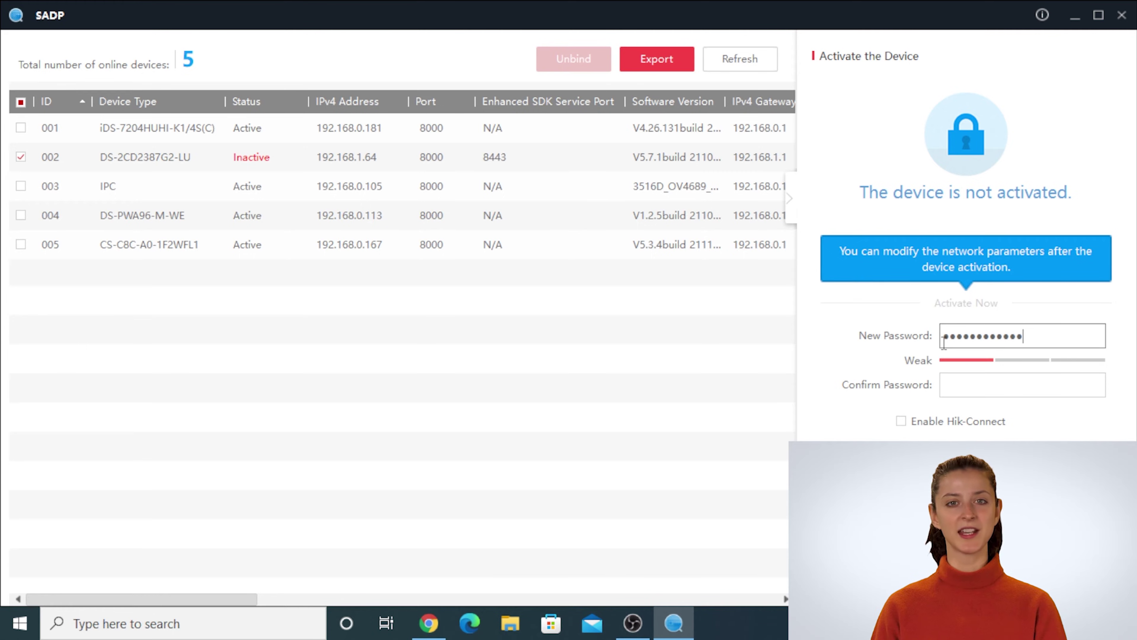
{"action": "key", "text": "Tab"}
{"action": "type", "text": "••••••••••••"}
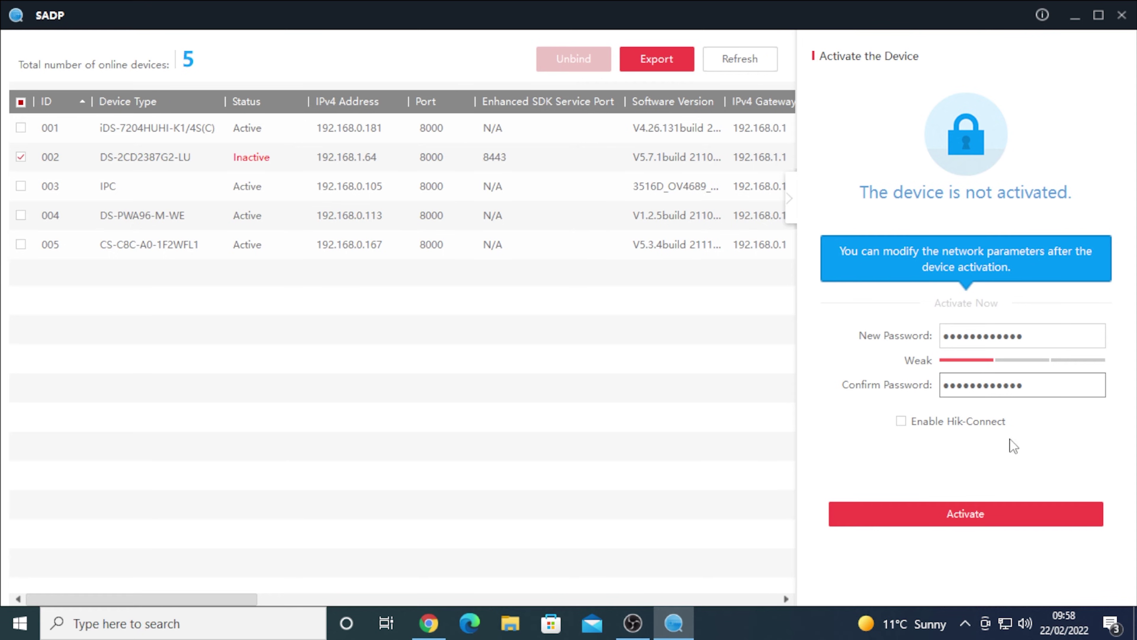
{"action": "left_click", "coordinate": [964, 507]}
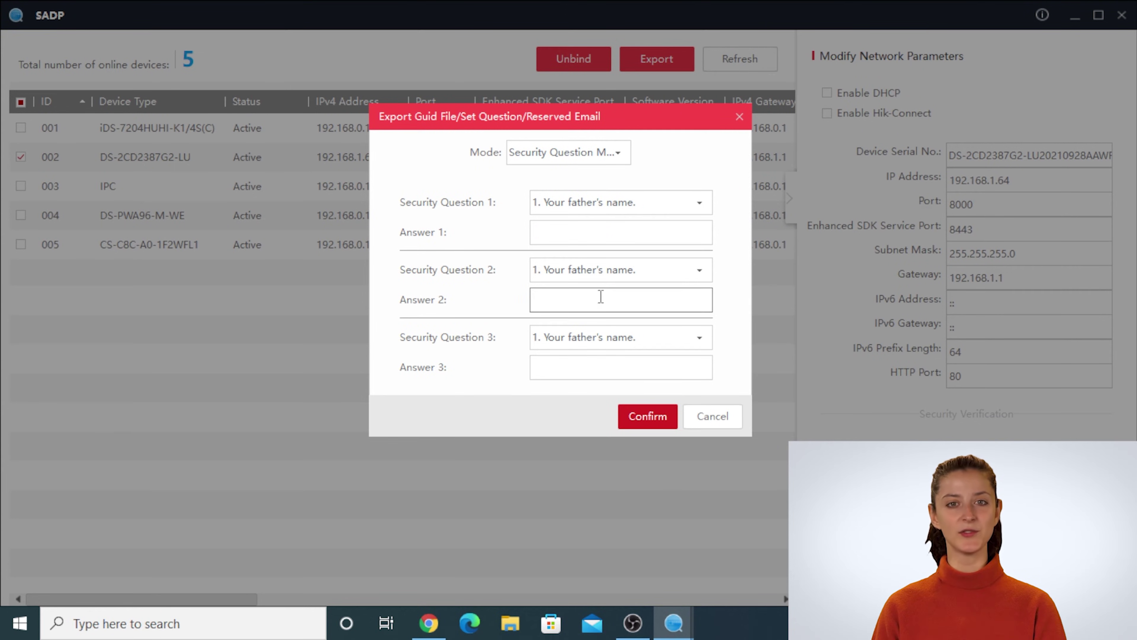
- Cancel the Export Guid File/Set Question dialog to skip security questions
{"action": "left_click", "coordinate": [694, 417]}
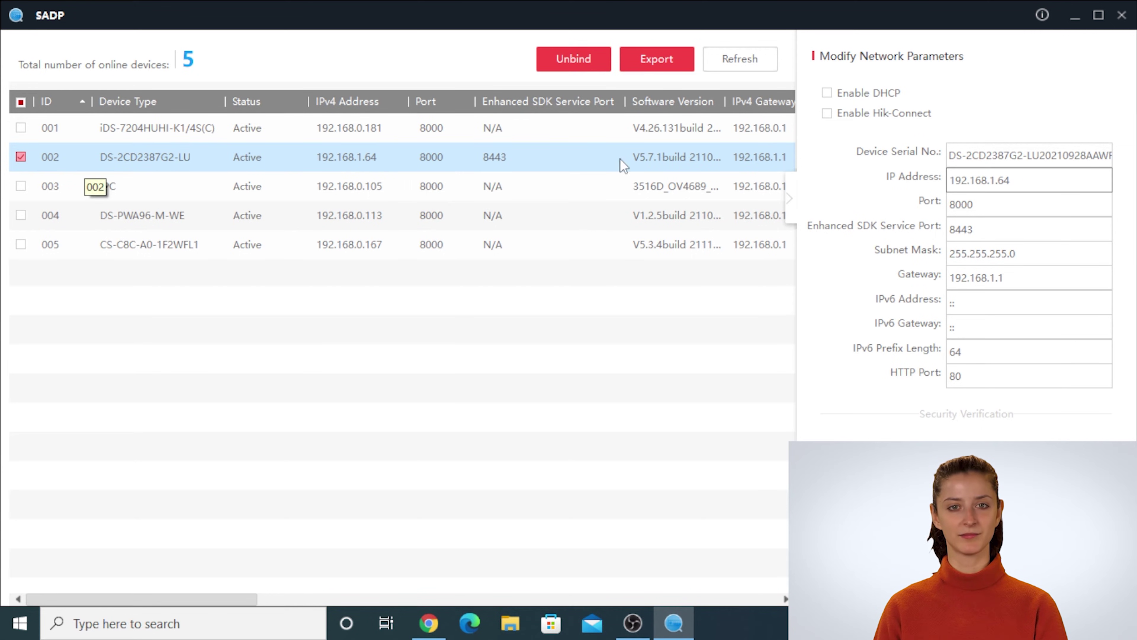
- Enable DHCP for the camera and submit it with the admin password, which gets rejected
{"action": "left_click", "coordinate": [828, 94]}
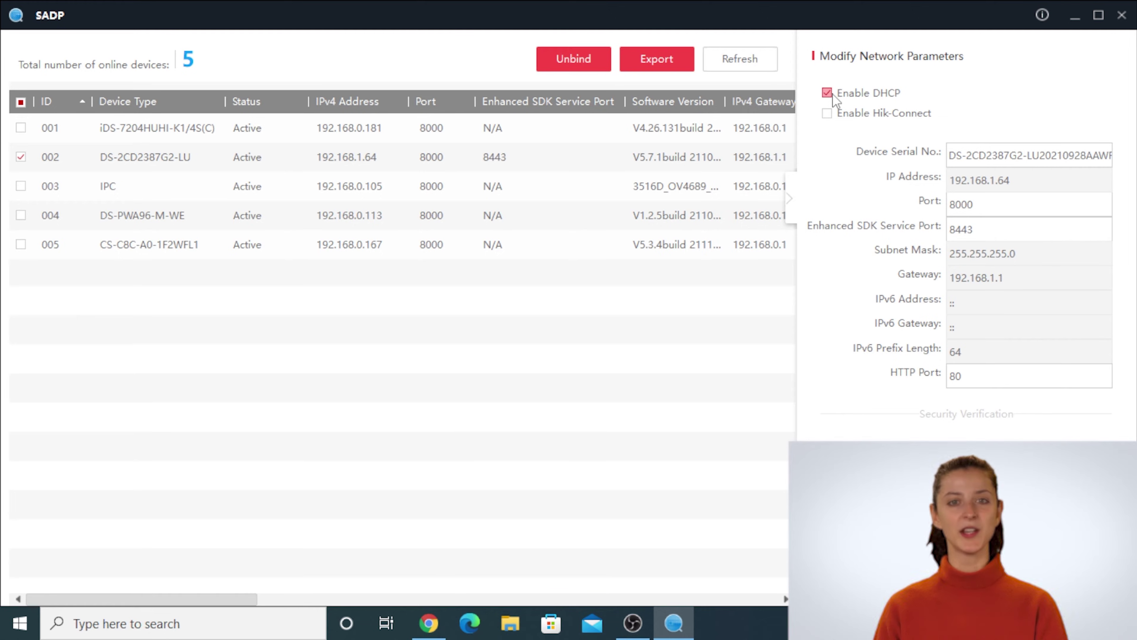
{"action": "left_click", "coordinate": [964, 483]}
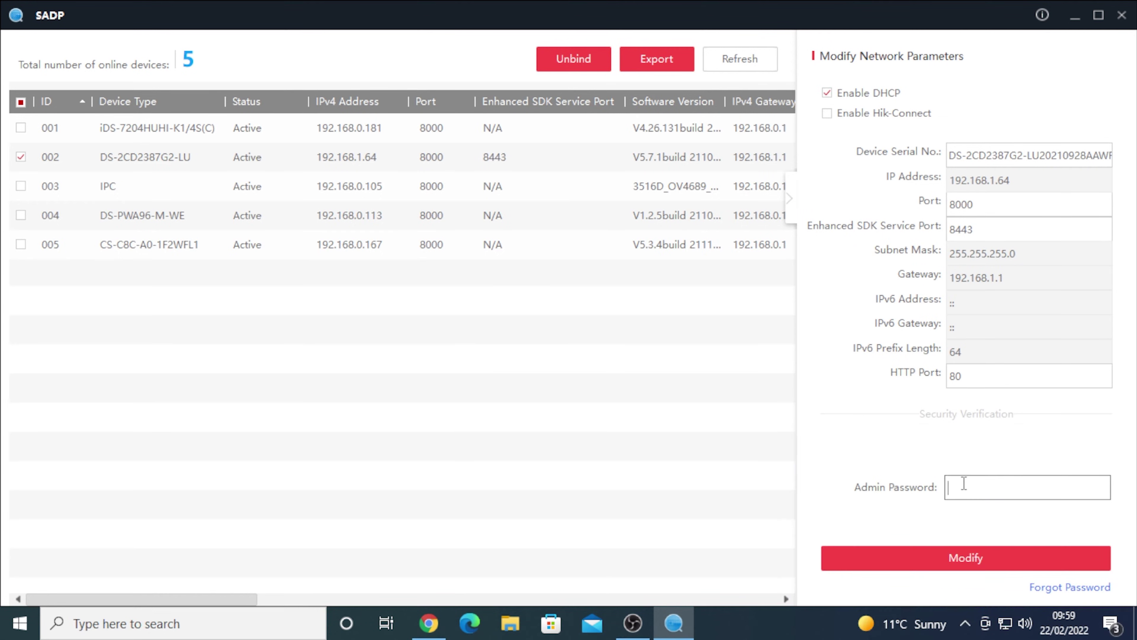
{"action": "left_click", "coordinate": [866, 558]}
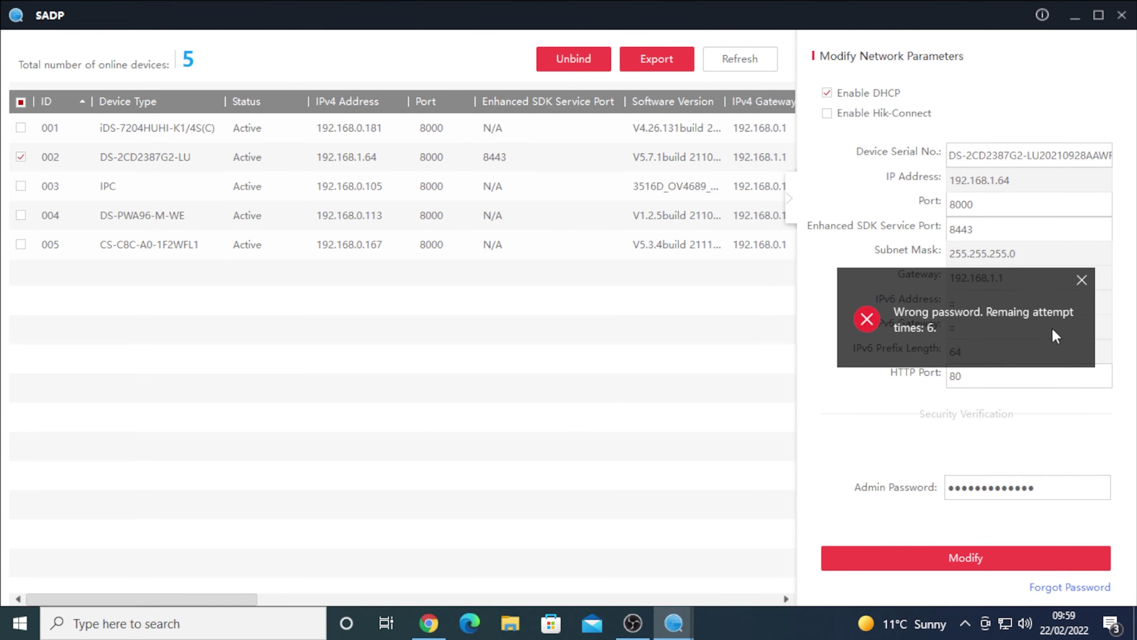
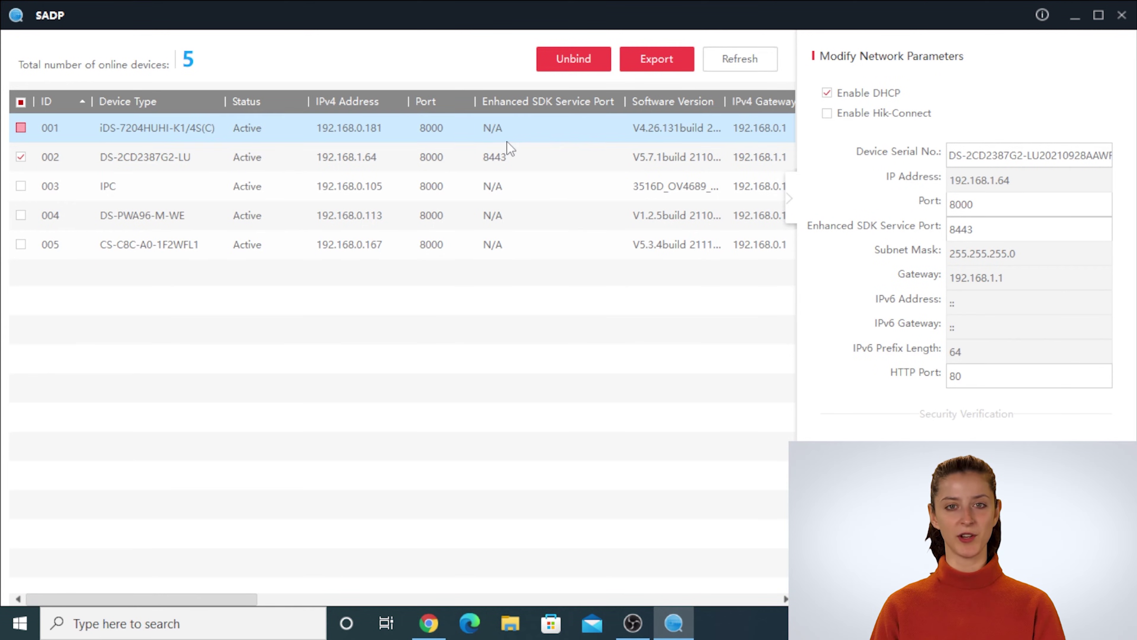
- Refresh SADP's list of online devices before moving to the DVR live view
{"action": "left_click", "coordinate": [729, 63]}
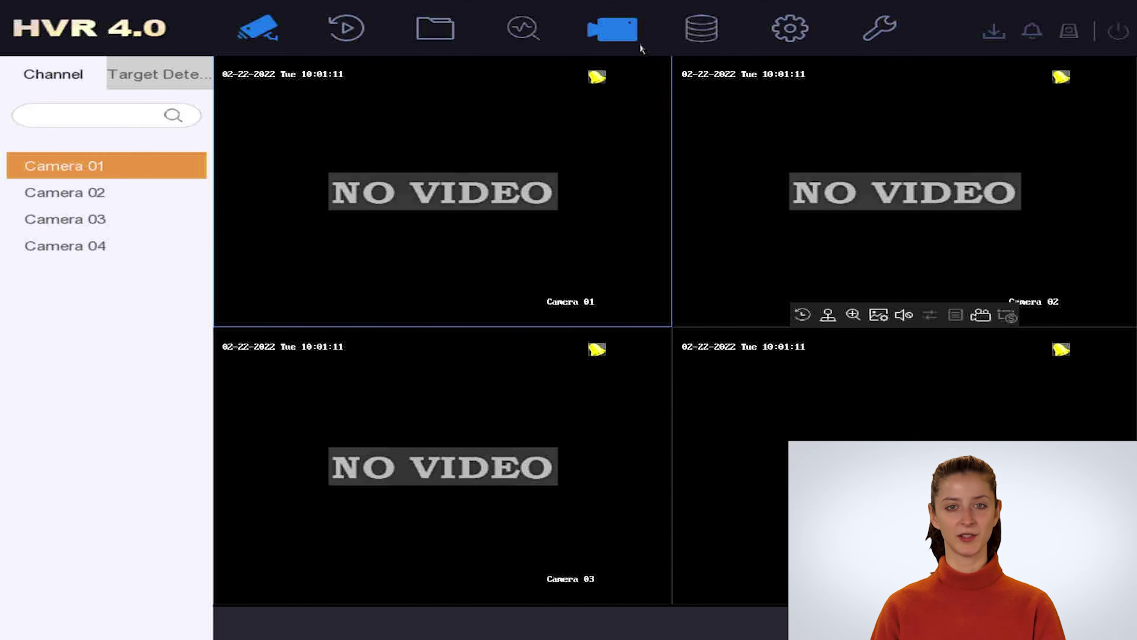
- Open the Custom Add form from the Camera > IP Camera list
{"action": "left_click", "coordinate": [631, 44]}
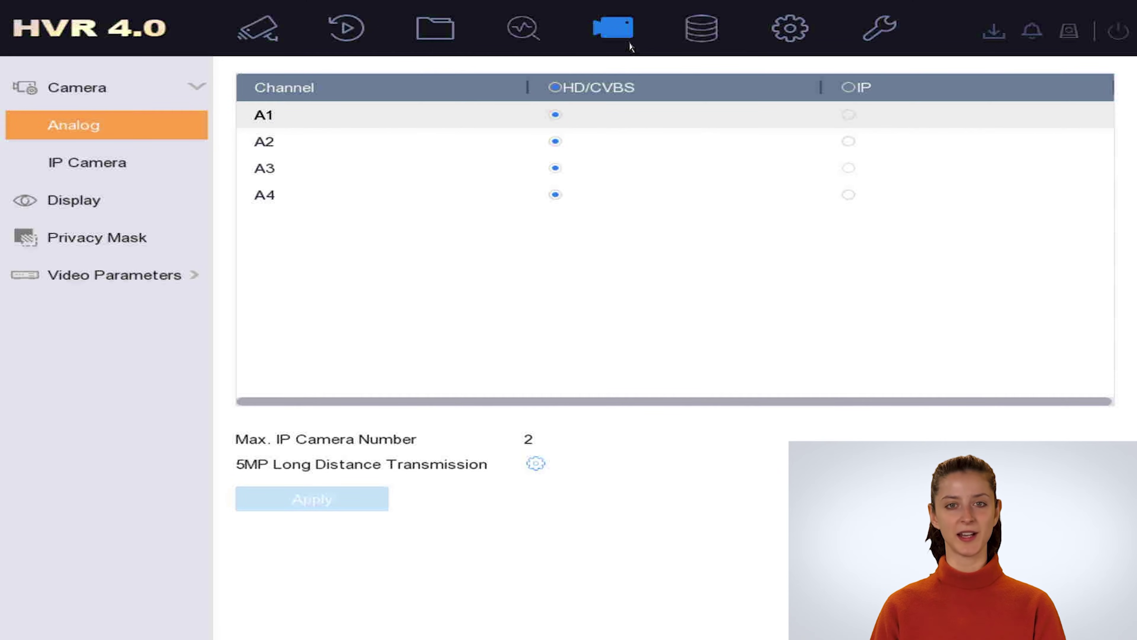
{"action": "left_click", "coordinate": [114, 175]}
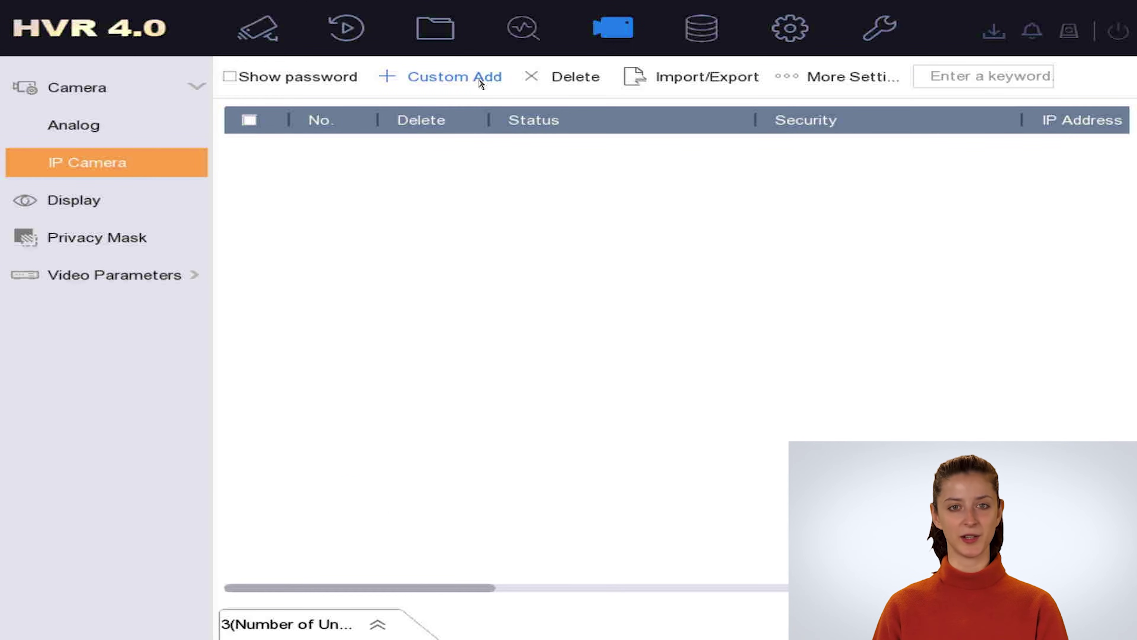
{"action": "left_click", "coordinate": [474, 84]}
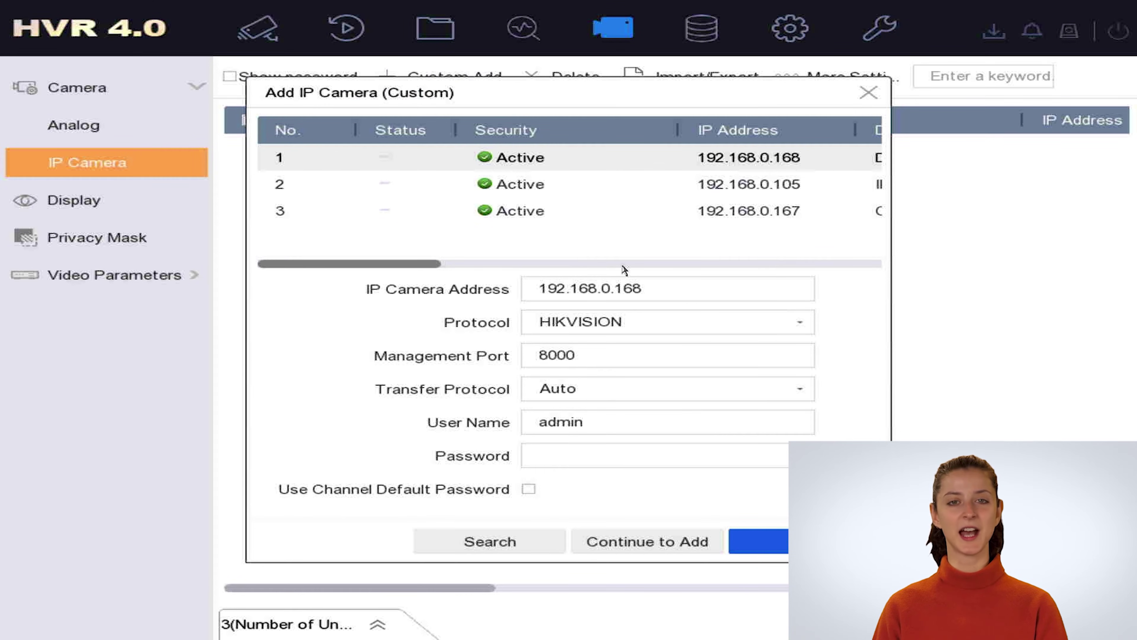
- Re-enter 192.168.0.168 as the IP camera address with the on-screen keypad
{"action": "left_click", "coordinate": [648, 283]}
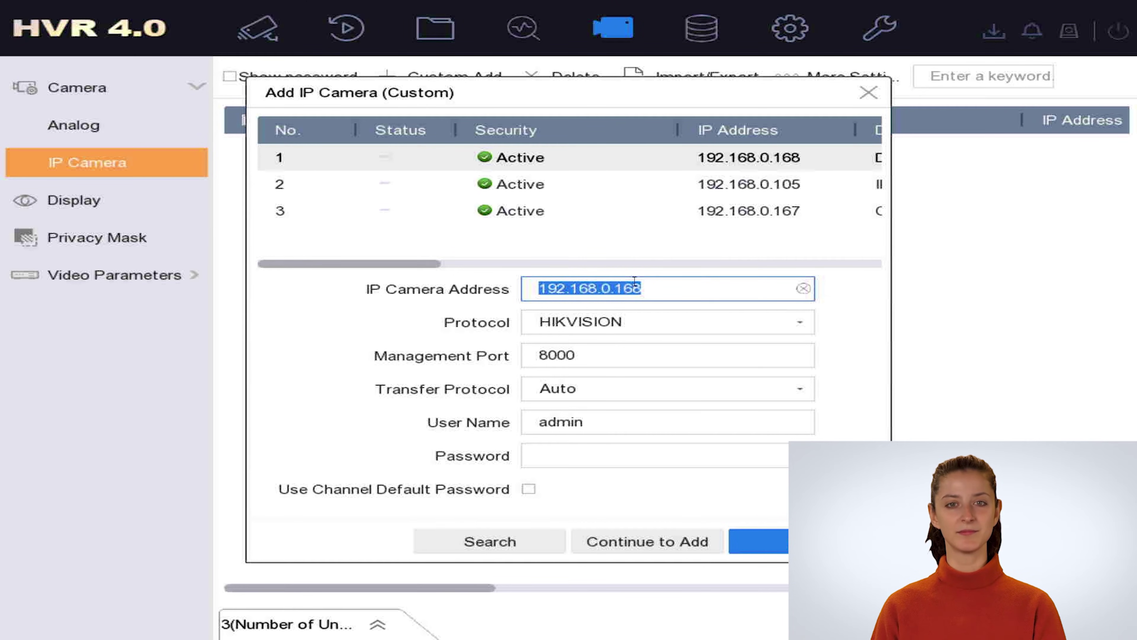
{"action": "left_click", "coordinate": [686, 287]}
{"action": "left_click", "coordinate": [600, 295]}
{"action": "double_click", "coordinate": [613, 287]}
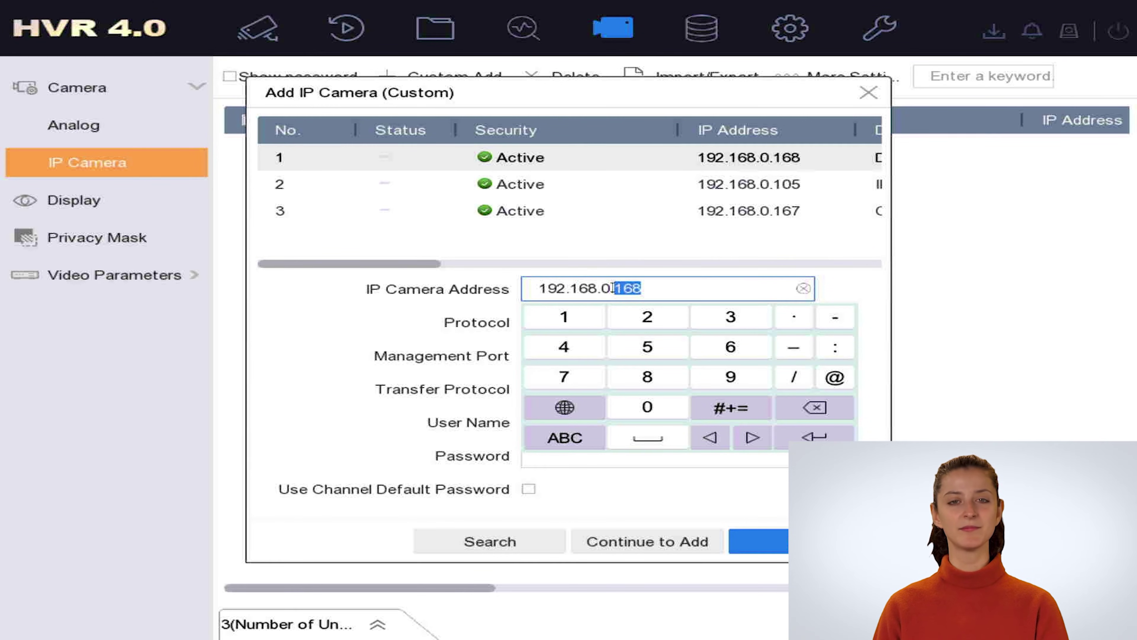
{"action": "left_click_drag", "start_coordinate": [605, 286], "coordinate": [599, 288]}
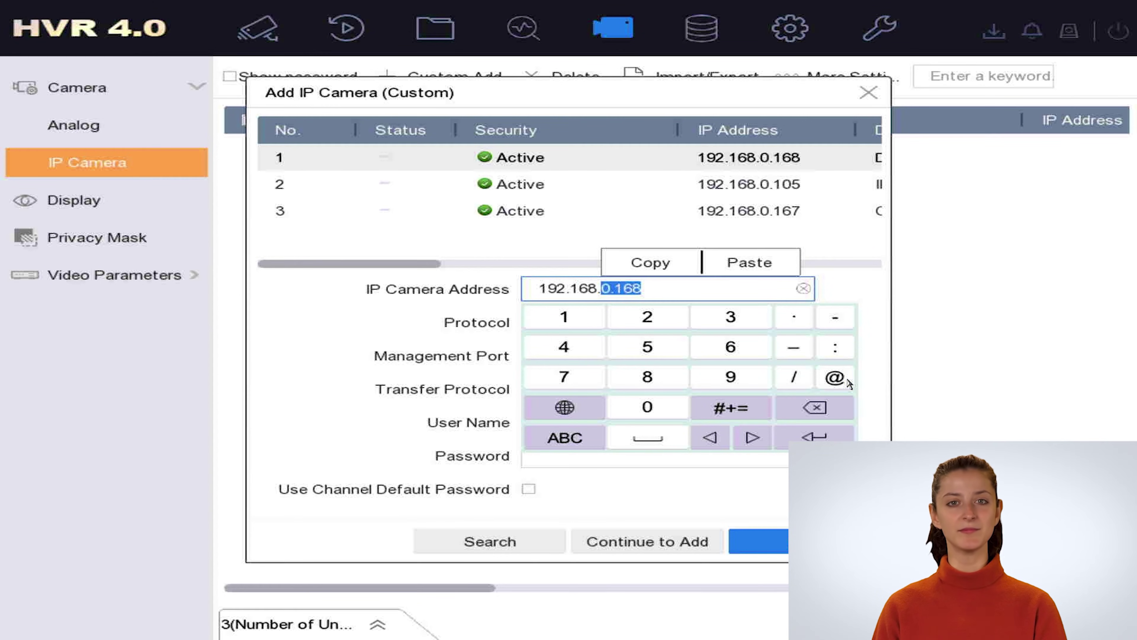
{"action": "left_click", "coordinate": [831, 412]}
{"action": "left_click", "coordinate": [647, 407]}
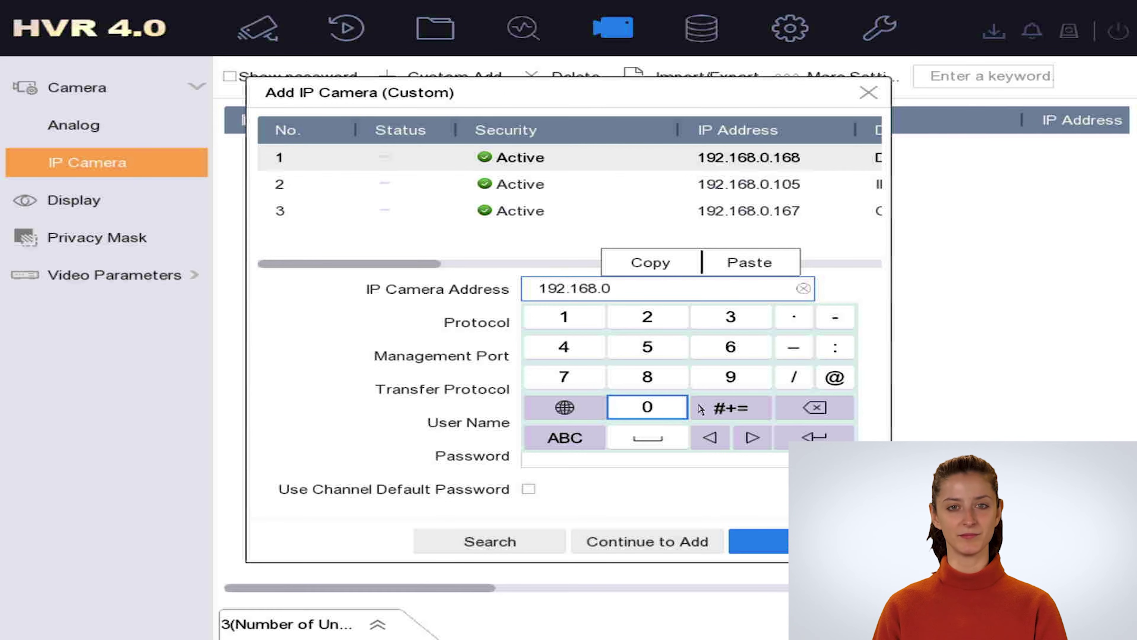
{"action": "left_click", "coordinate": [794, 319]}
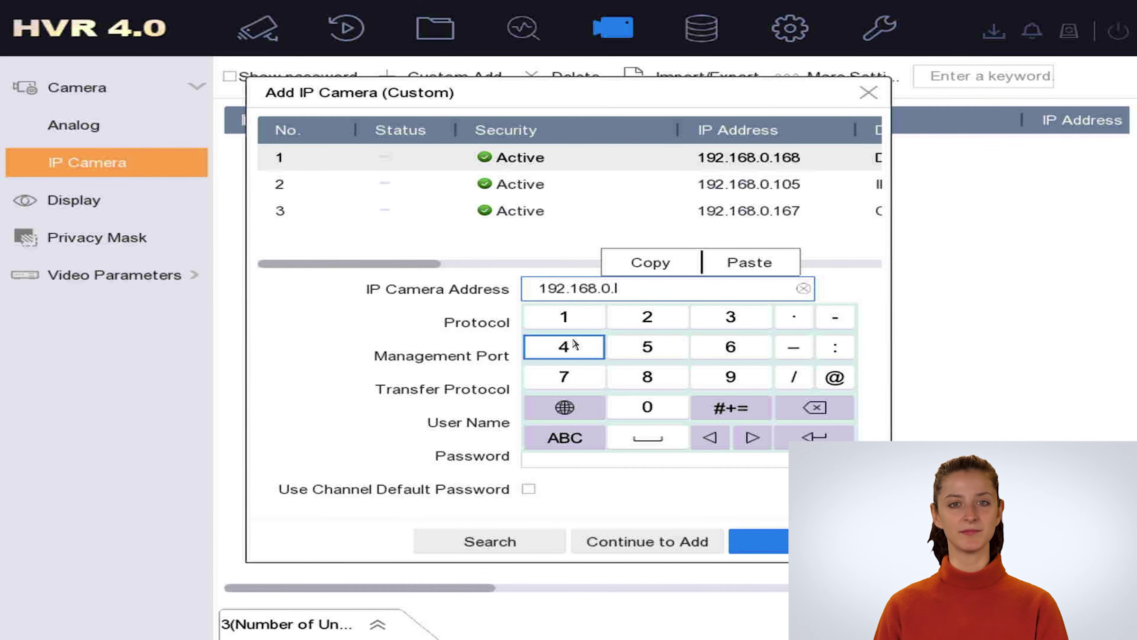
{"action": "left_click", "coordinate": [564, 317]}
{"action": "left_click", "coordinate": [730, 346]}
{"action": "left_click", "coordinate": [668, 385]}
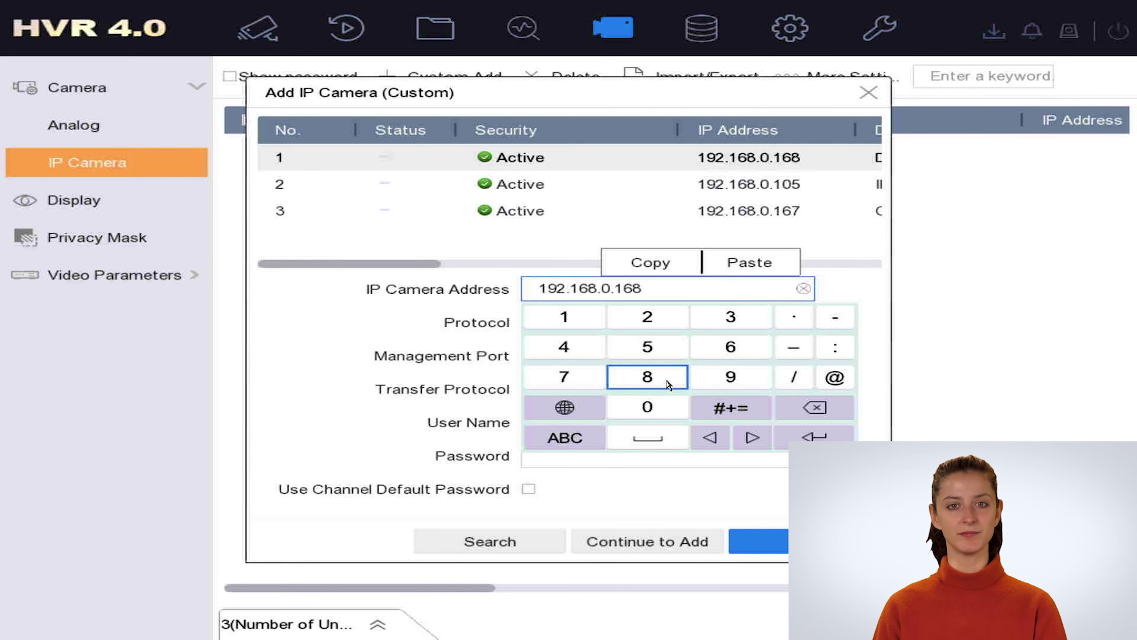
{"action": "left_click", "coordinate": [373, 354]}
{"action": "left_click", "coordinate": [610, 333]}
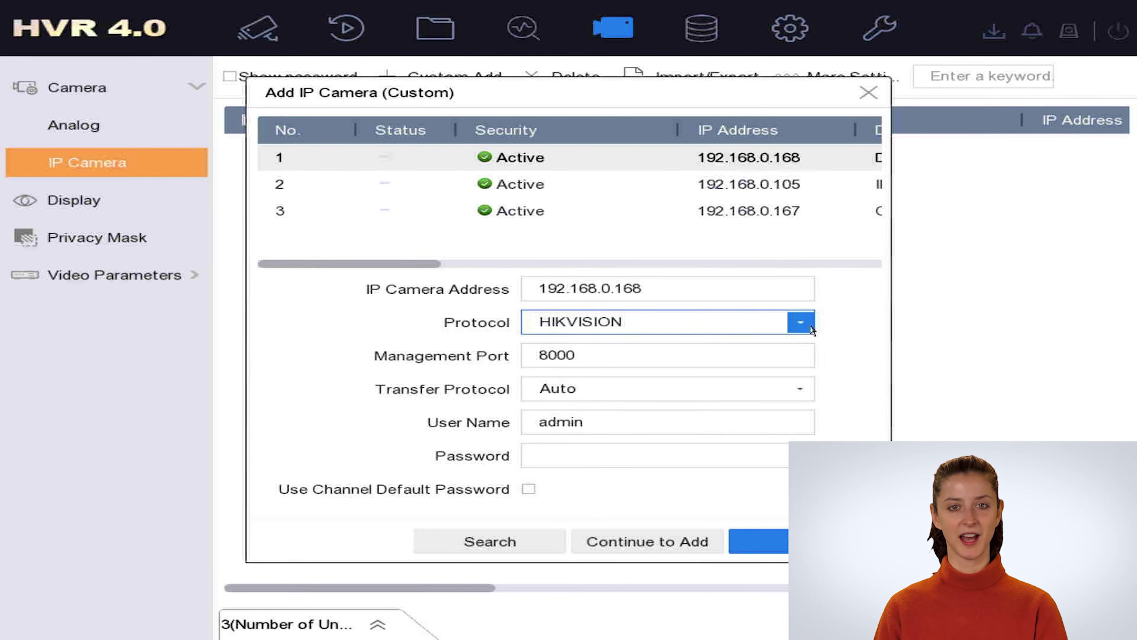
- Keep HIKVISION as the protocol and port 8000
{"action": "left_click", "coordinate": [652, 329]}
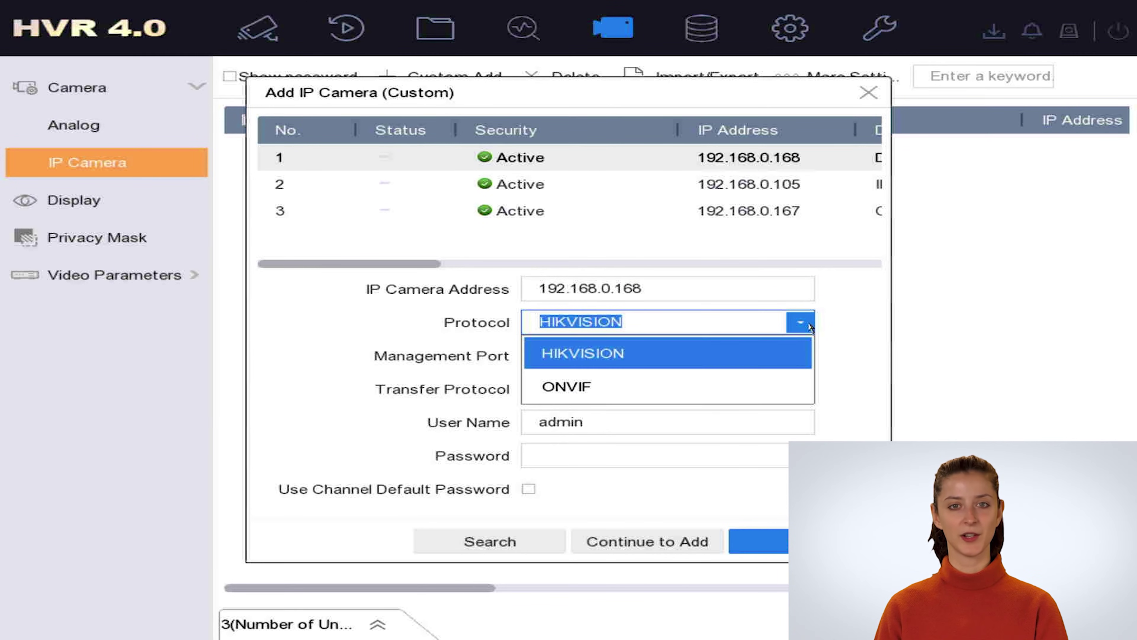
{"action": "left_click", "coordinate": [746, 361]}
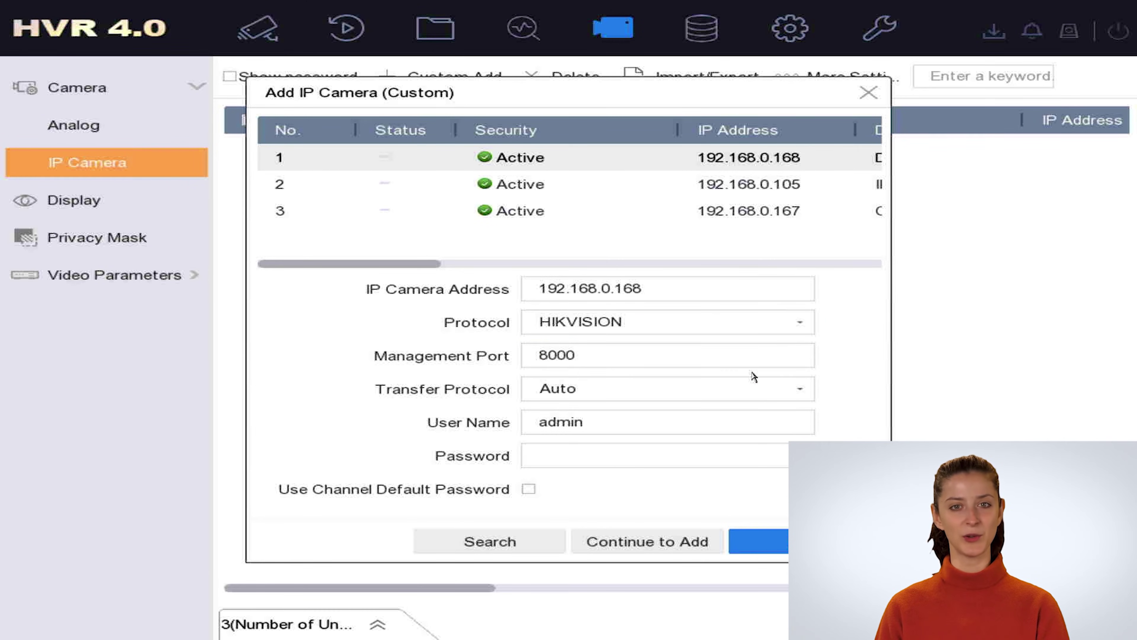
{"action": "left_click", "coordinate": [574, 357]}
- Enter the camera password on the on-screen keyboard
{"action": "left_click", "coordinate": [593, 450]}
{"action": "left_click", "coordinate": [687, 543]}
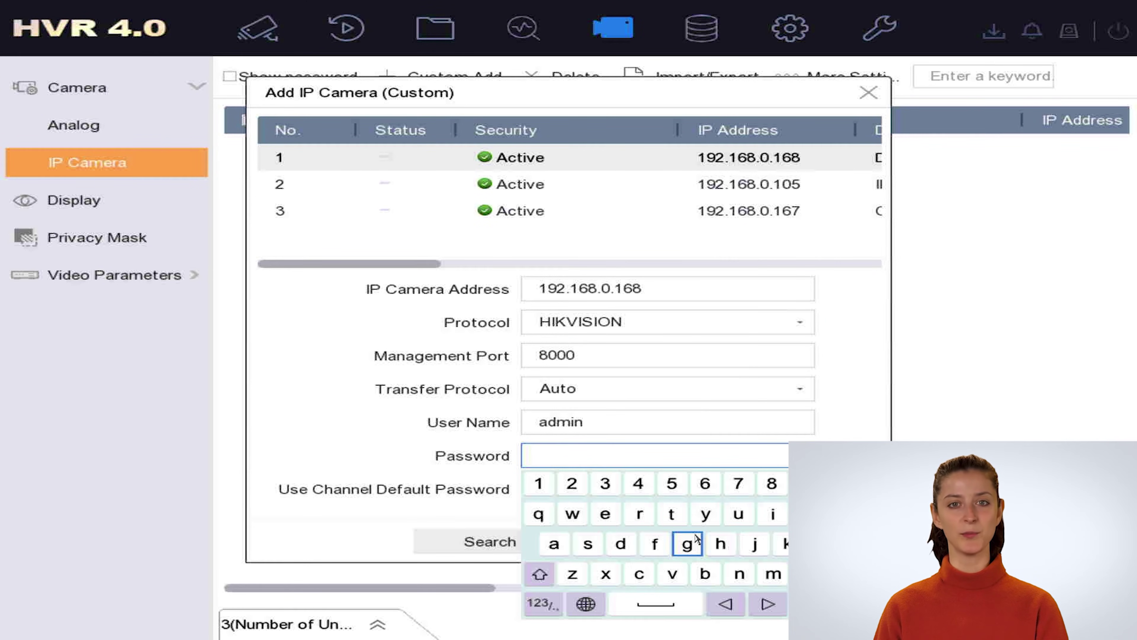
{"action": "left_click", "coordinate": [720, 543]}
{"action": "left_click", "coordinate": [773, 514]}
{"action": "left_click", "coordinate": [787, 543]}
{"action": "left_click", "coordinate": [671, 574]}
{"action": "left_click", "coordinate": [766, 519]}
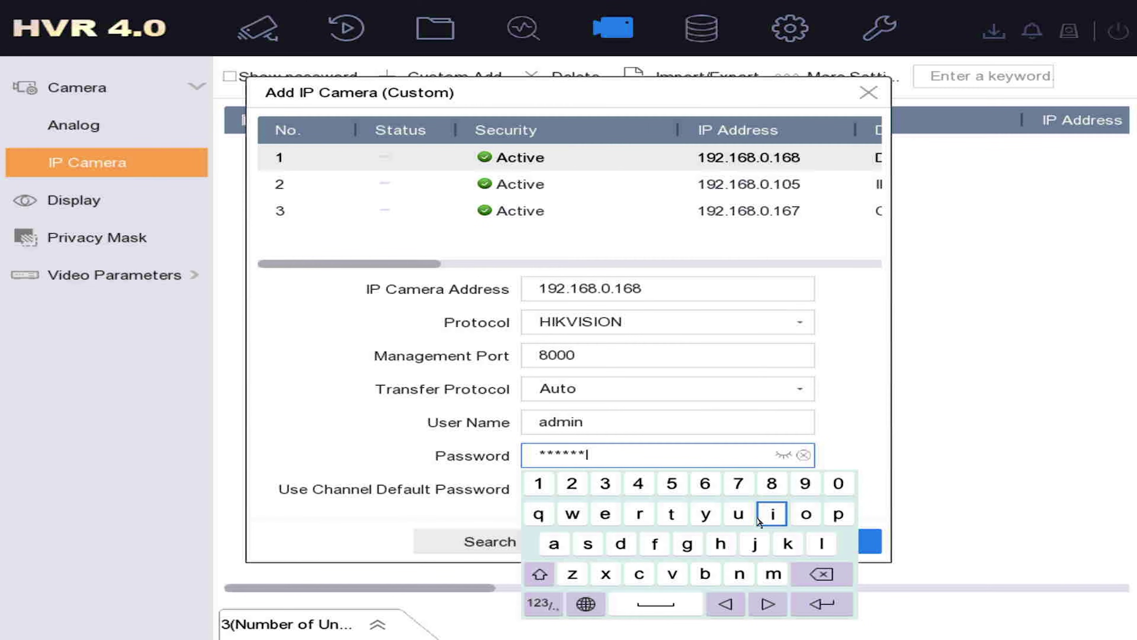
{"action": "left_click", "coordinate": [588, 544]}
{"action": "left_click", "coordinate": [620, 543]}
{"action": "left_click", "coordinate": [776, 521]}
{"action": "left_click", "coordinate": [806, 513]}
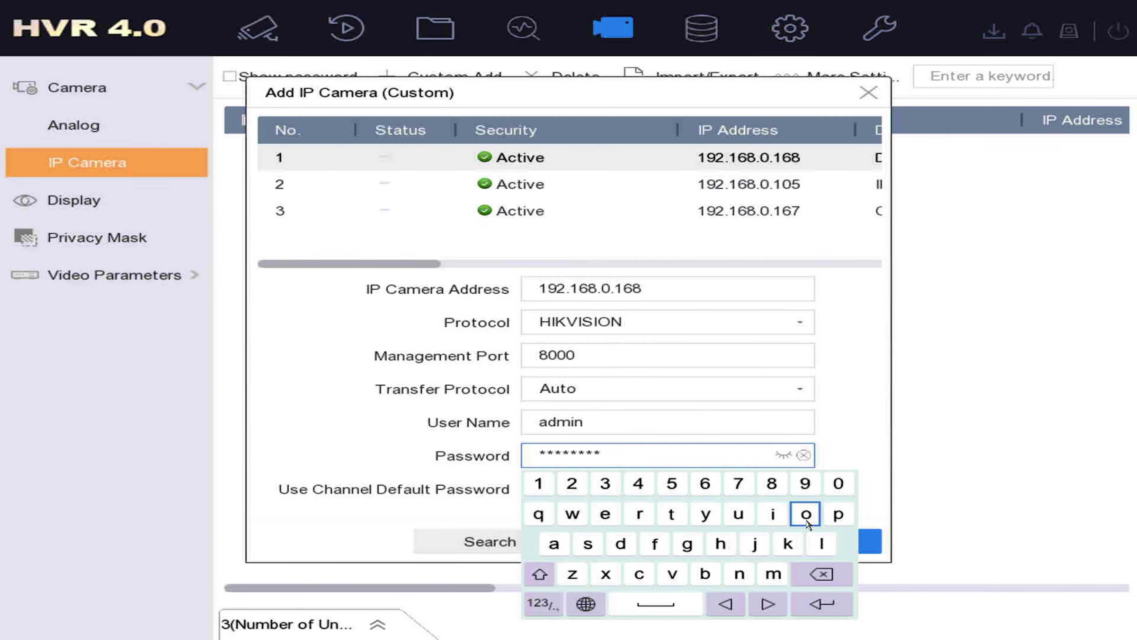
{"action": "left_click", "coordinate": [739, 574]}
{"action": "left_click", "coordinate": [539, 483]}
{"action": "left_click", "coordinate": [572, 483]}
{"action": "left_click", "coordinate": [605, 483]}
{"action": "left_click", "coordinate": [876, 466]}
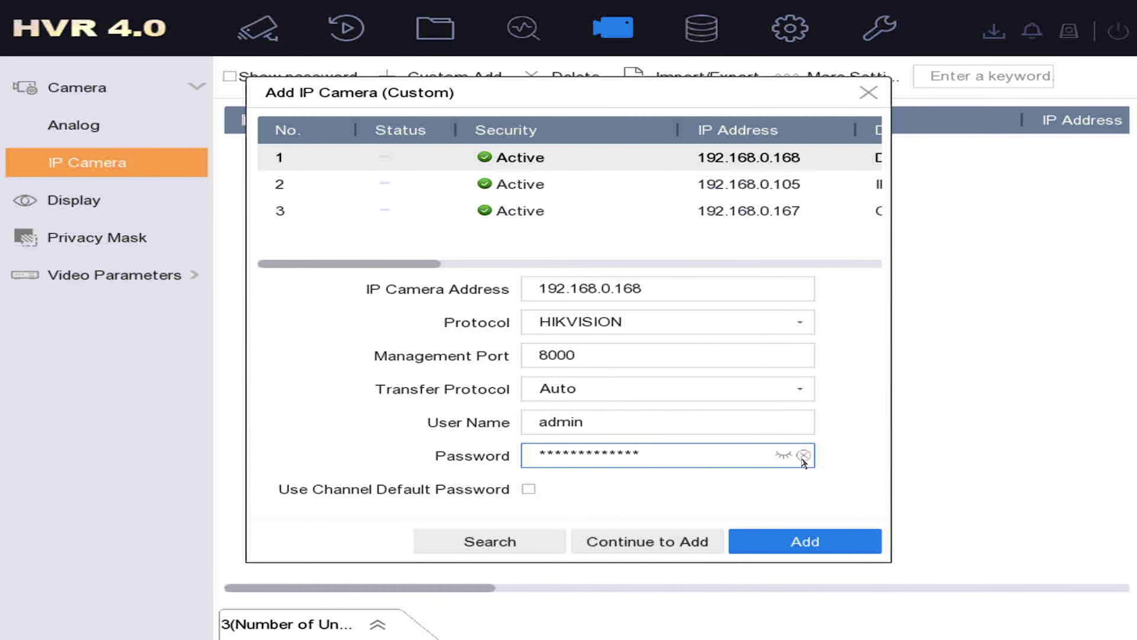
- Reveal the password in plain text and delete an extra character
{"action": "left_click", "coordinate": [784, 455]}
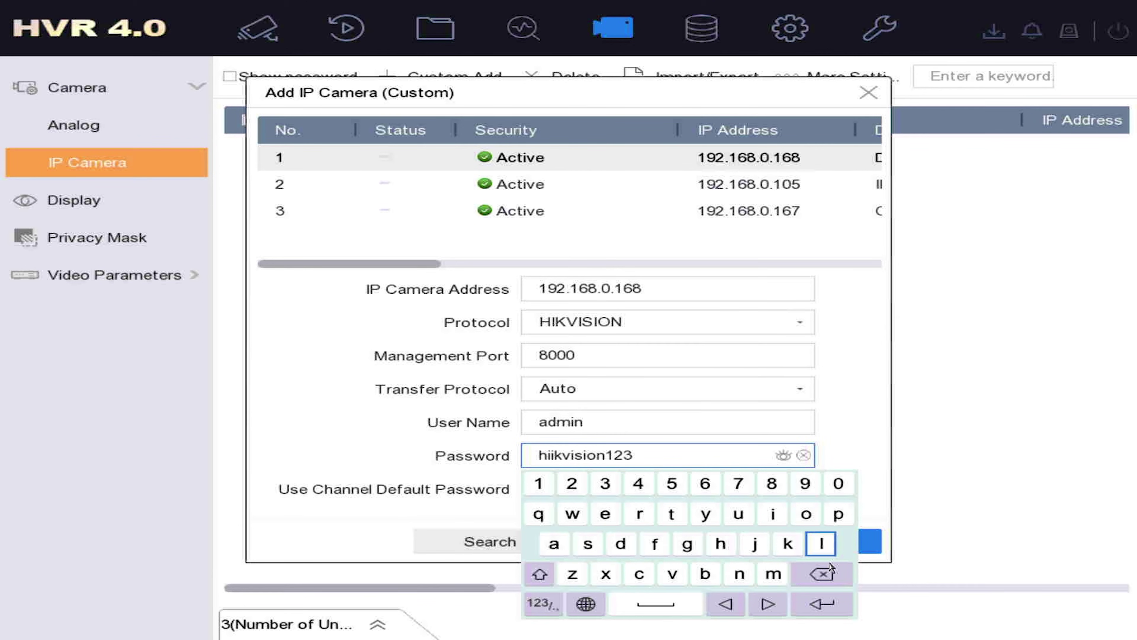
{"action": "left_click", "coordinate": [829, 576]}
{"action": "left_click", "coordinate": [862, 444]}
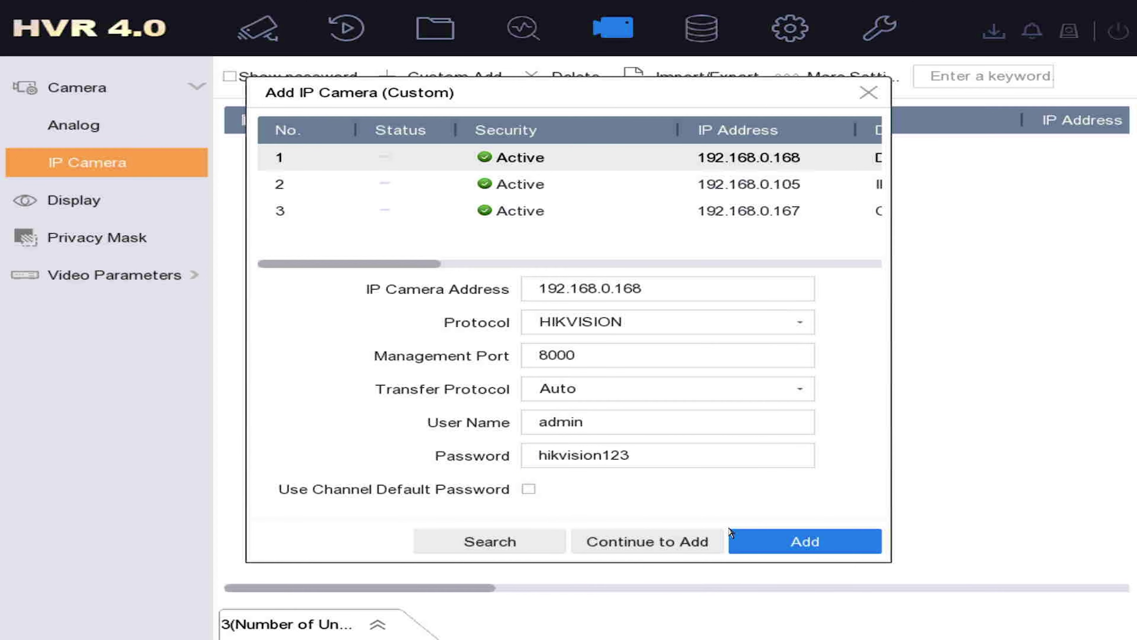
- Add the camera at 192.168.0.168 to the DVR and preview its video
{"action": "left_click", "coordinate": [752, 545]}
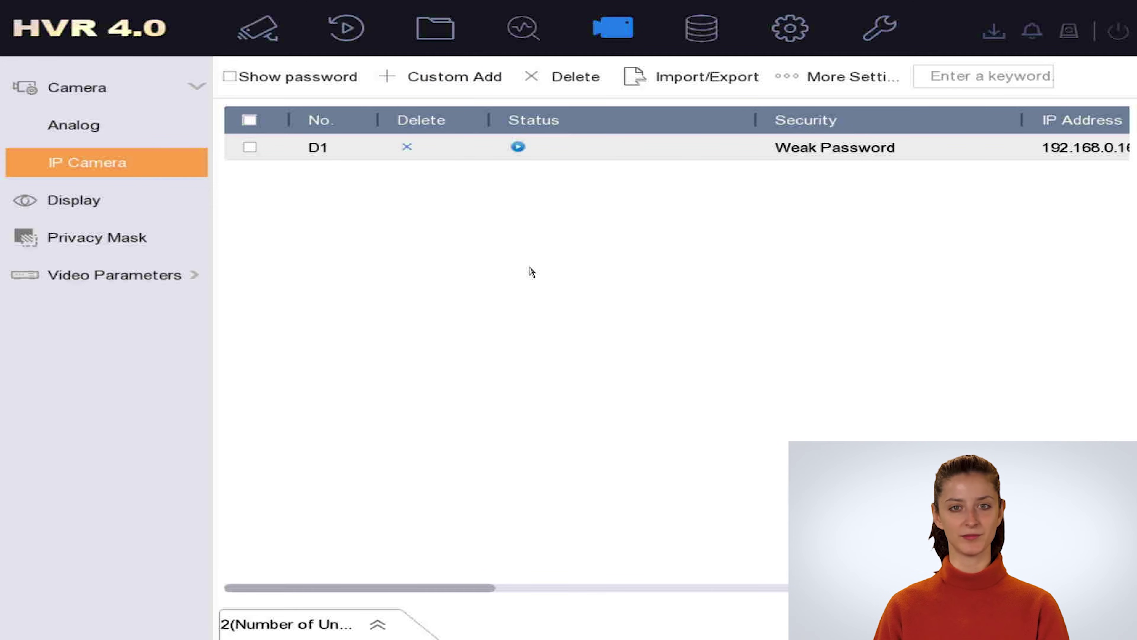
{"action": "left_click", "coordinate": [519, 149]}
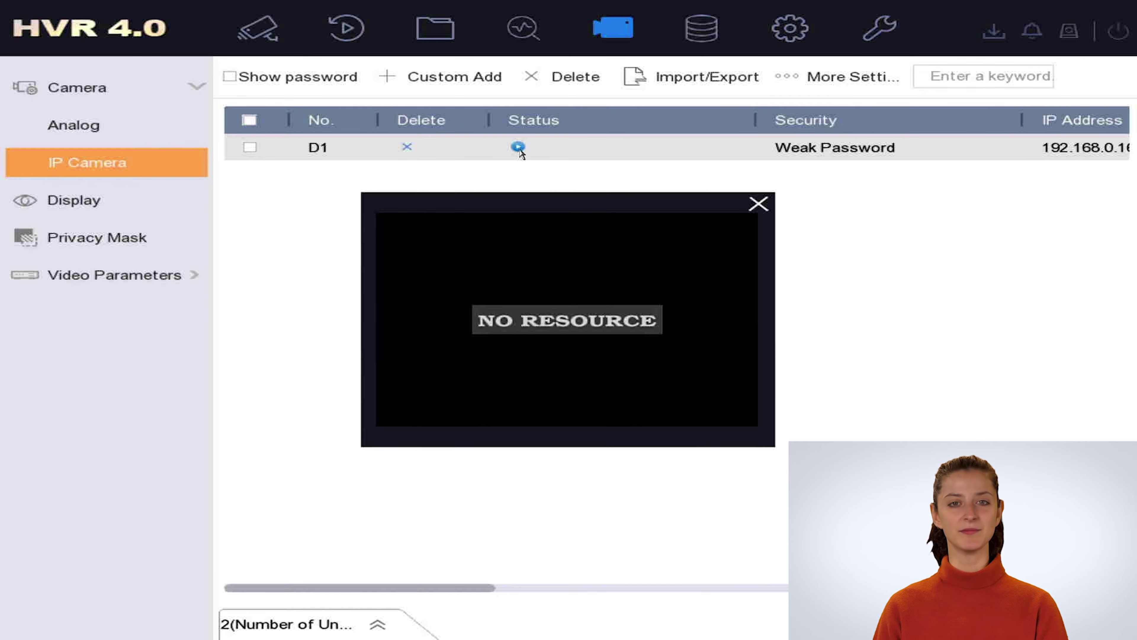
{"action": "left_click", "coordinate": [757, 202]}
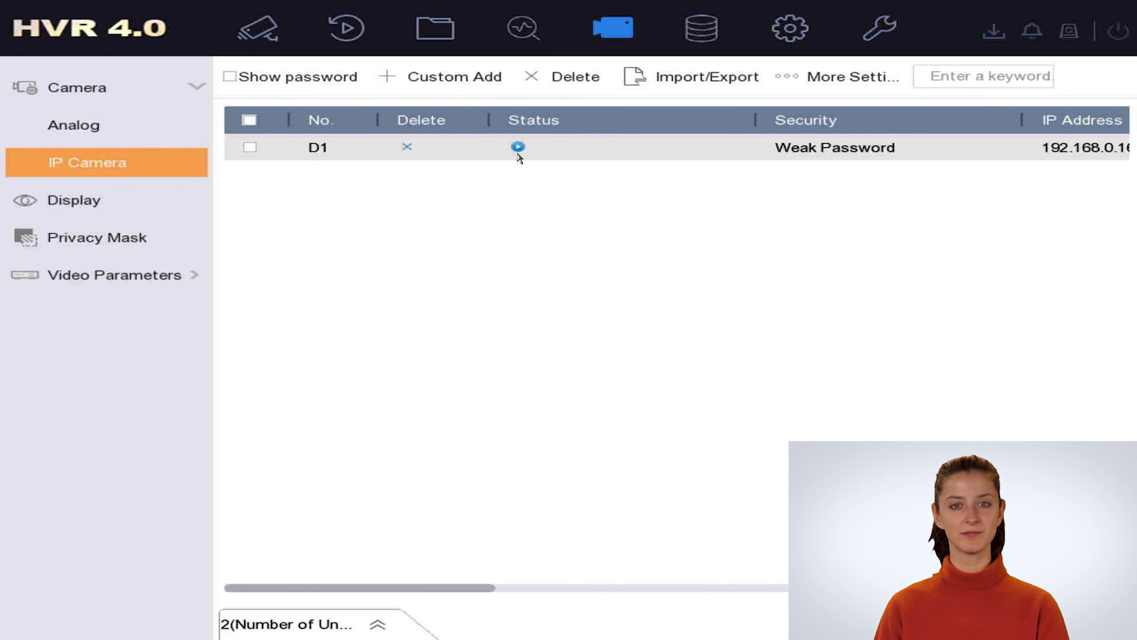
- Show the new camera in the main tile of a 1+7 live view with audio on
{"action": "left_click", "coordinate": [271, 43]}
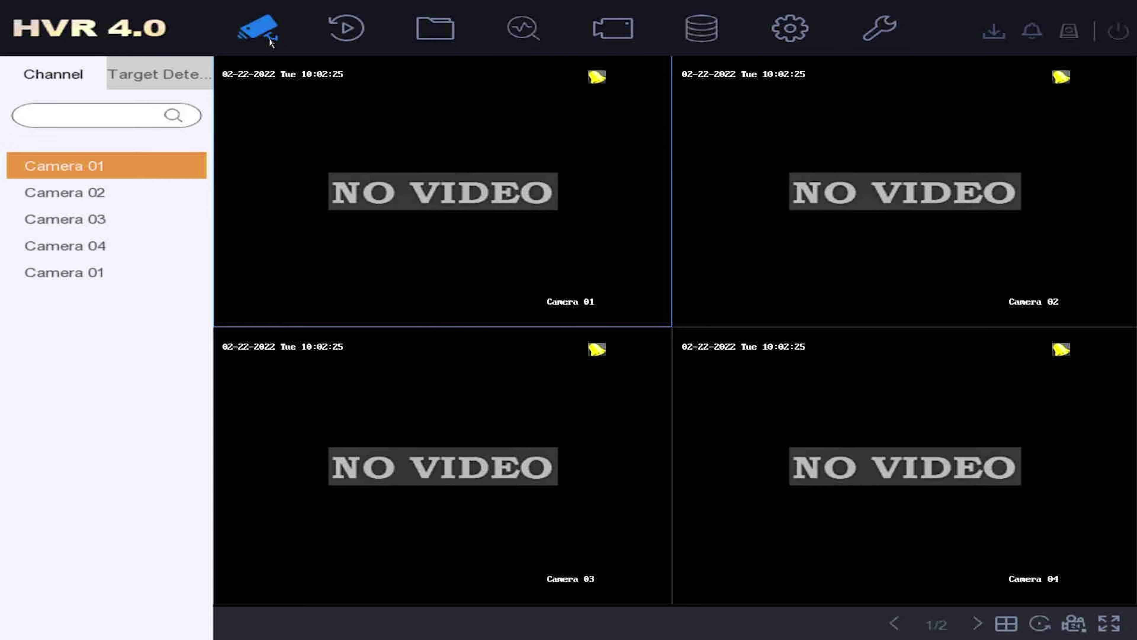
{"action": "left_click", "coordinate": [1017, 623]}
{"action": "left_click", "coordinate": [1059, 568]}
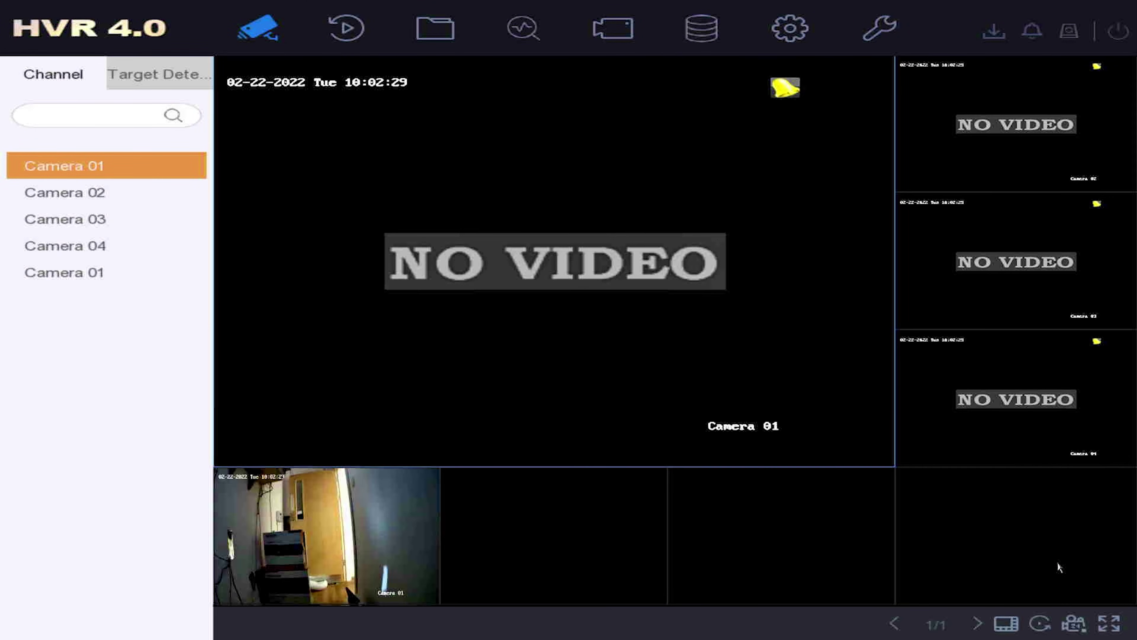
{"action": "left_click_drag", "start_coordinate": [353, 525], "coordinate": [449, 351]}
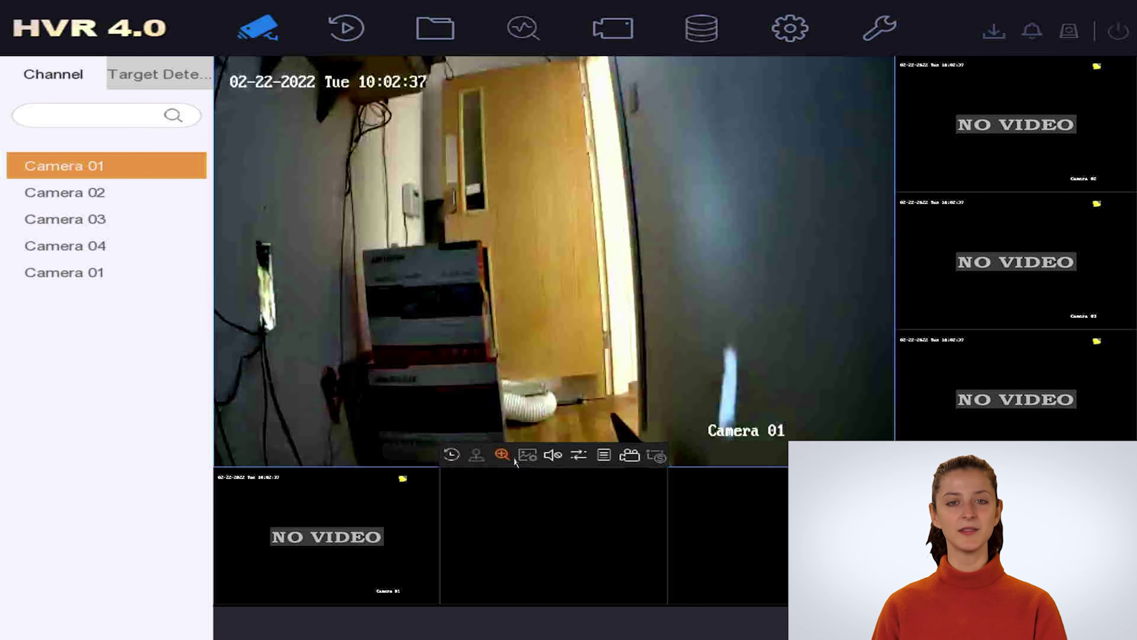
{"action": "left_click", "coordinate": [553, 455]}
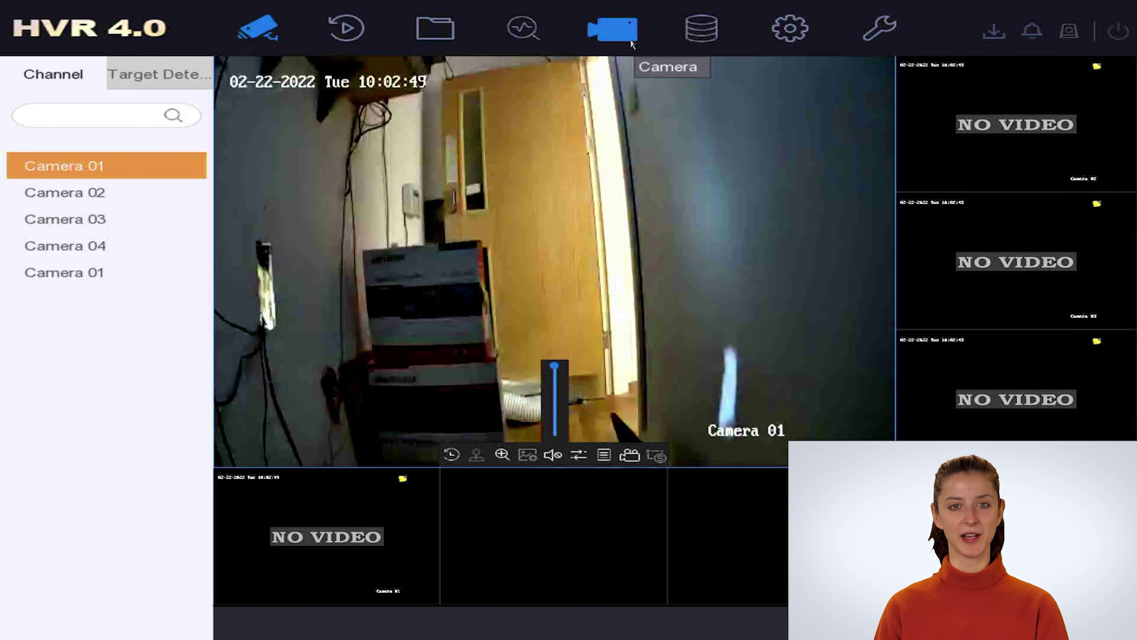
- Delete IP camera D1, then open the DVR's web page at 192.168.0.181 from SADP
{"action": "left_click", "coordinate": [633, 41]}
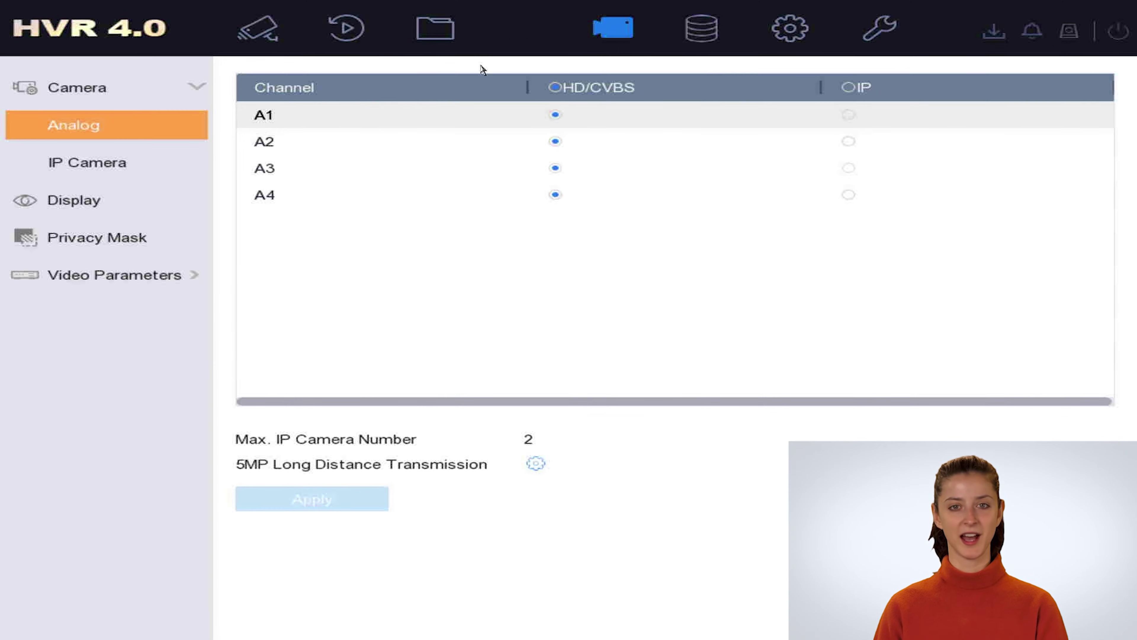
{"action": "left_click", "coordinate": [164, 166]}
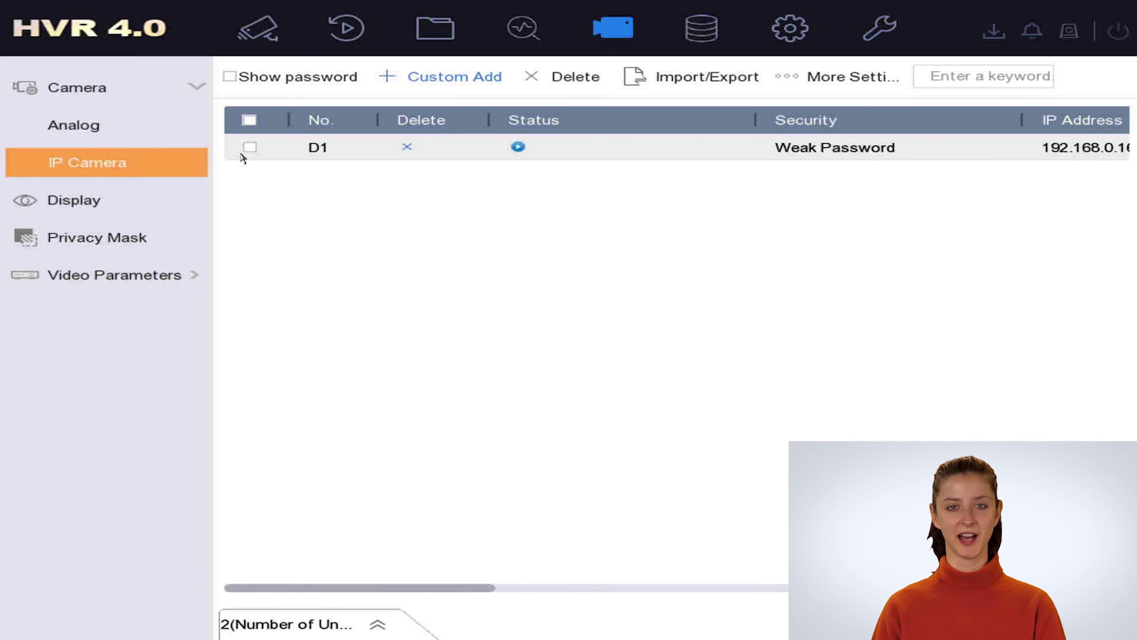
{"action": "left_click", "coordinate": [249, 148]}
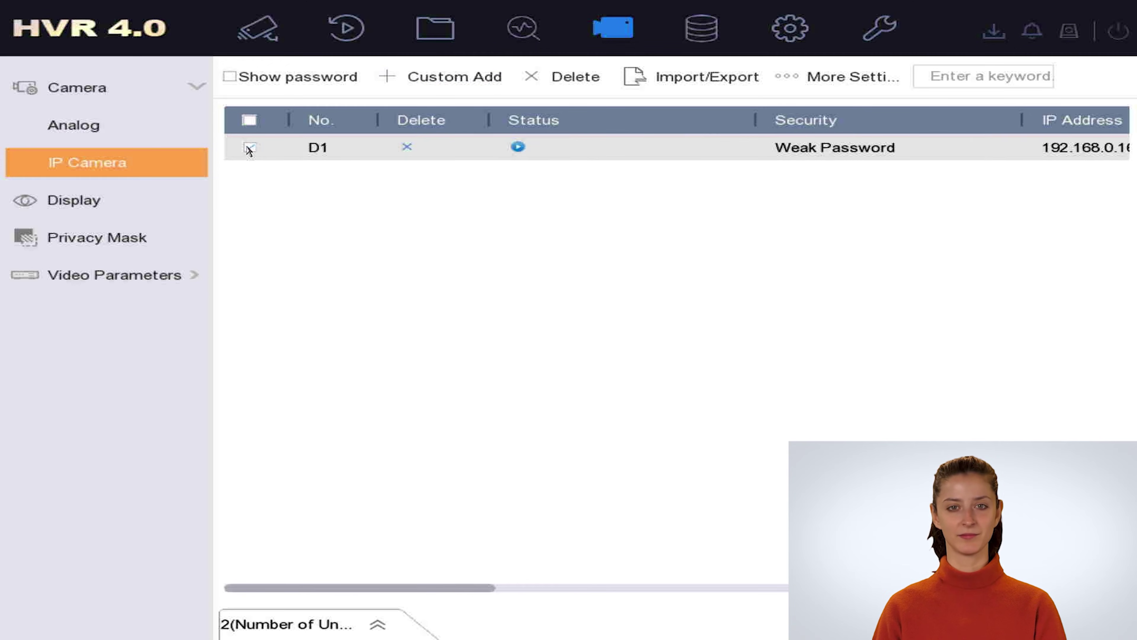
{"action": "left_click", "coordinate": [565, 81]}
{"action": "left_click", "coordinate": [593, 398]}
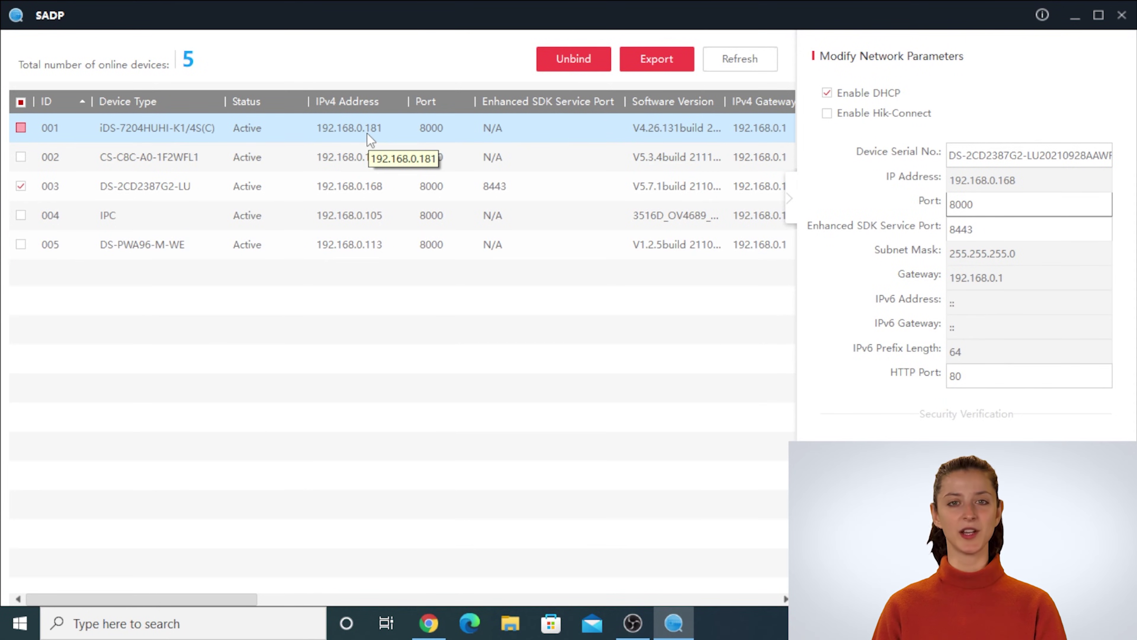
{"action": "double_click", "coordinate": [368, 135]}
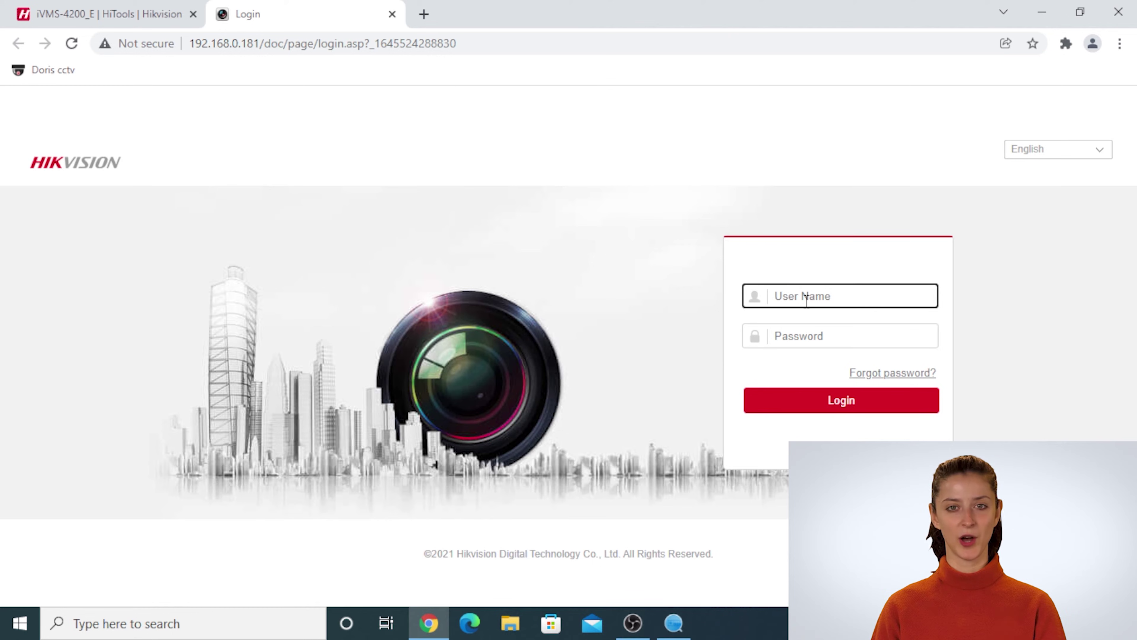
- Log in to the DVR web interface as admin with the DVR password
{"action": "type", "text": "admin"}
{"action": "key", "text": "Tab"}
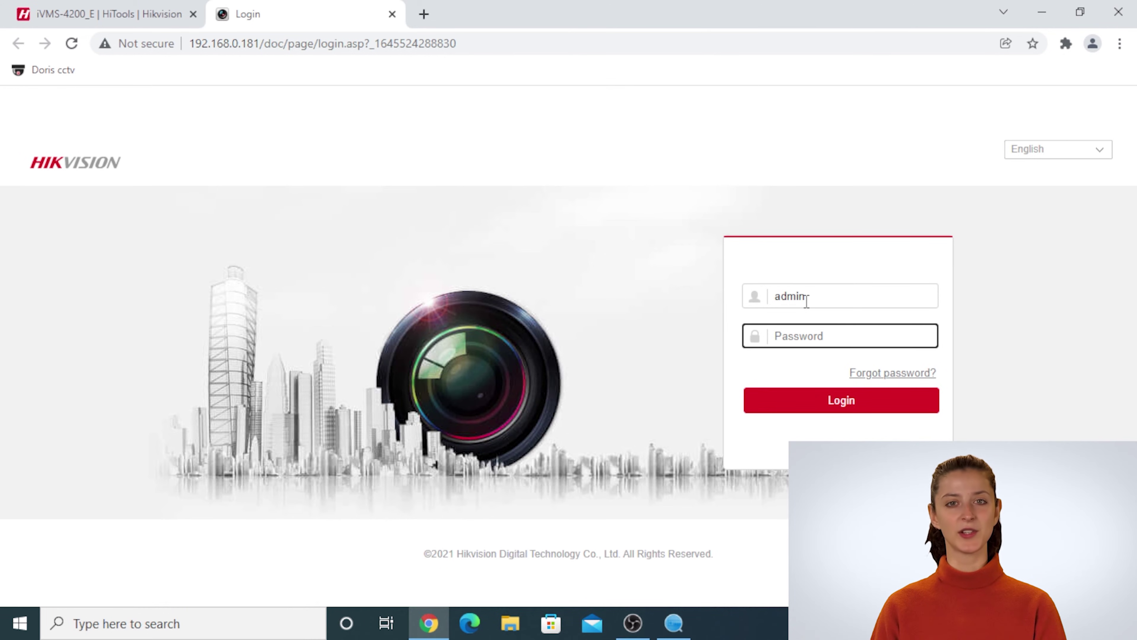
{"action": "type", "text": "****"}
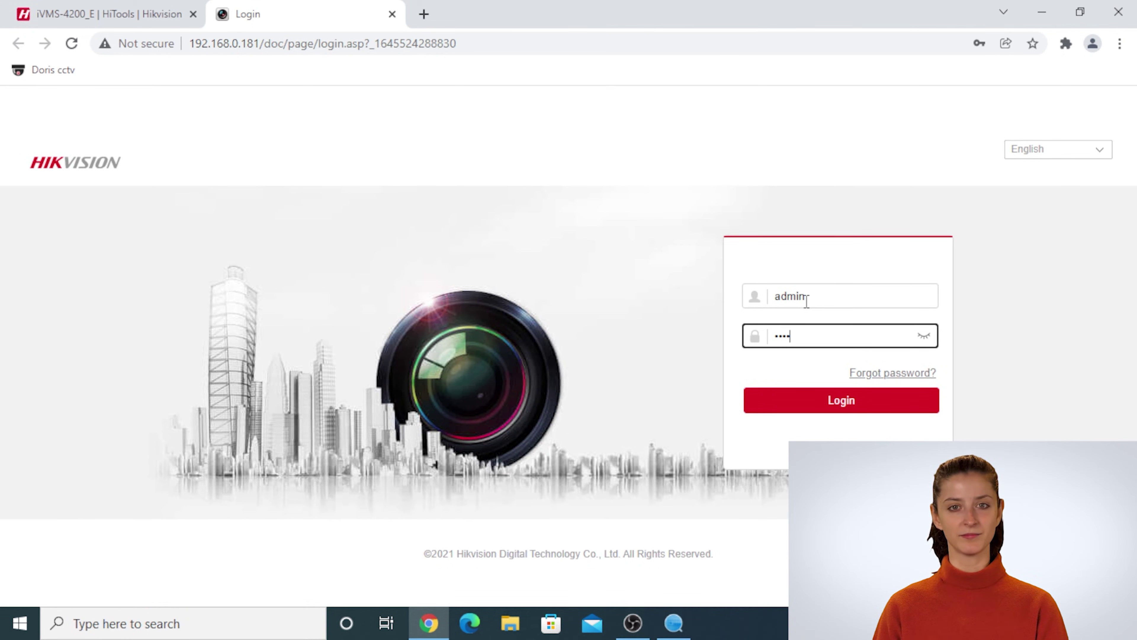
{"action": "left_click", "coordinate": [810, 392]}
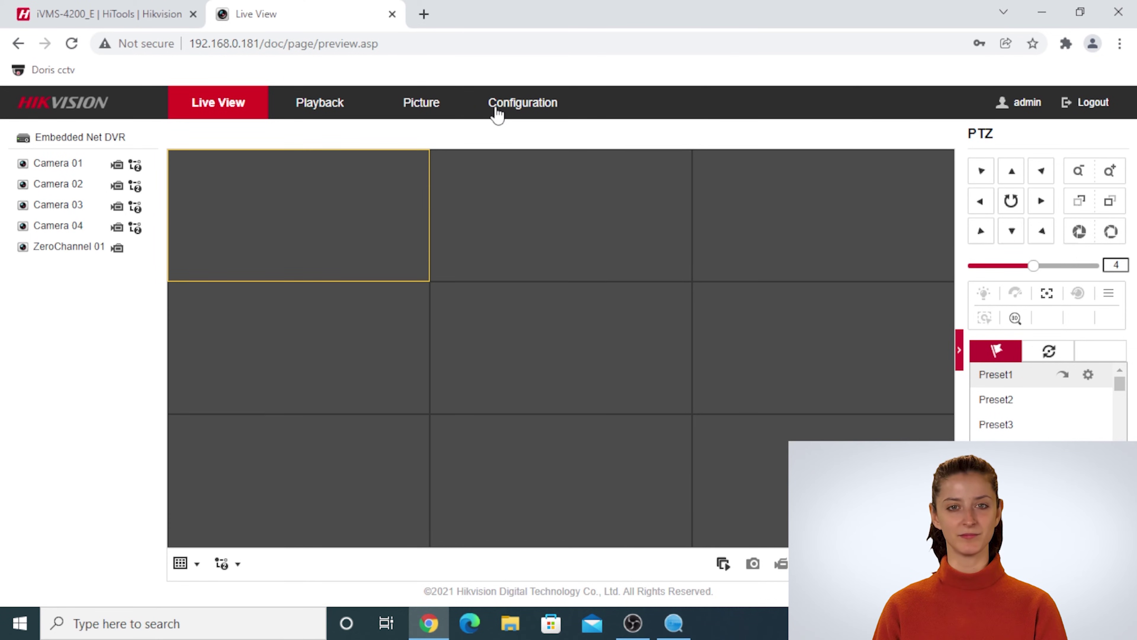
- Open an empty Add IP Camera form under Configuration > Camera Management and check SADP for the address
{"action": "left_click", "coordinate": [497, 113]}
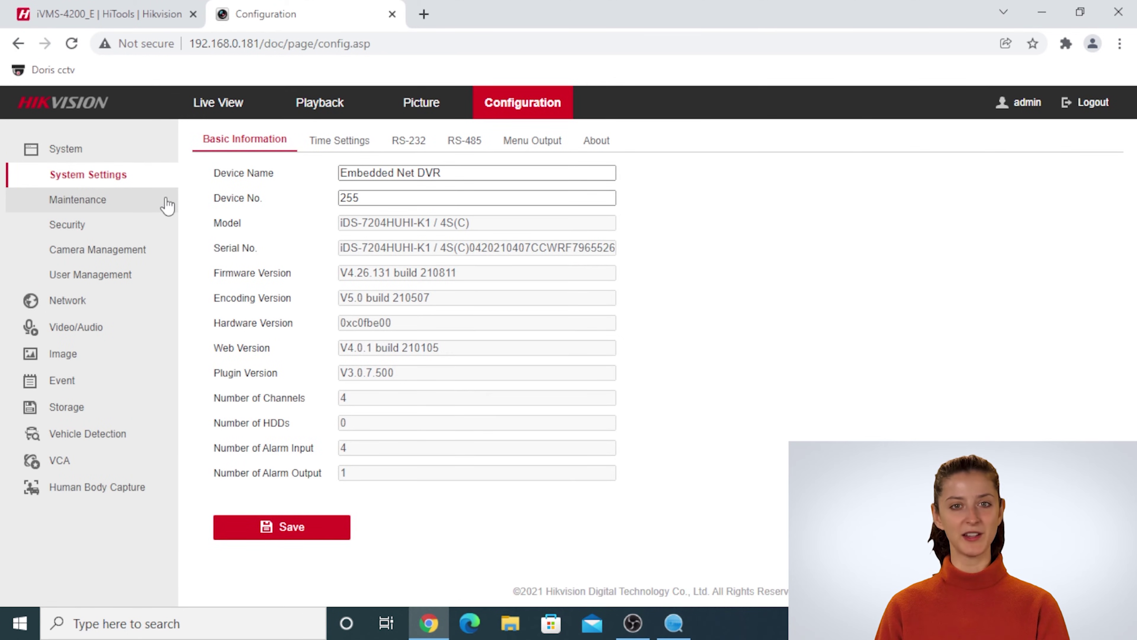
{"action": "left_click", "coordinate": [128, 250]}
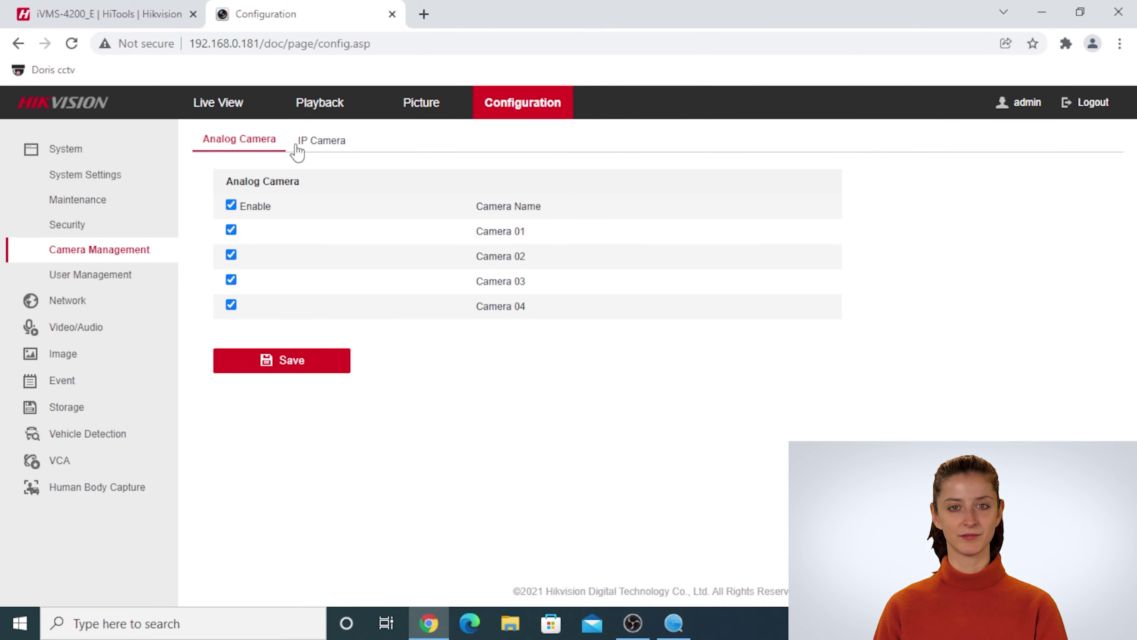
{"action": "left_click", "coordinate": [298, 144]}
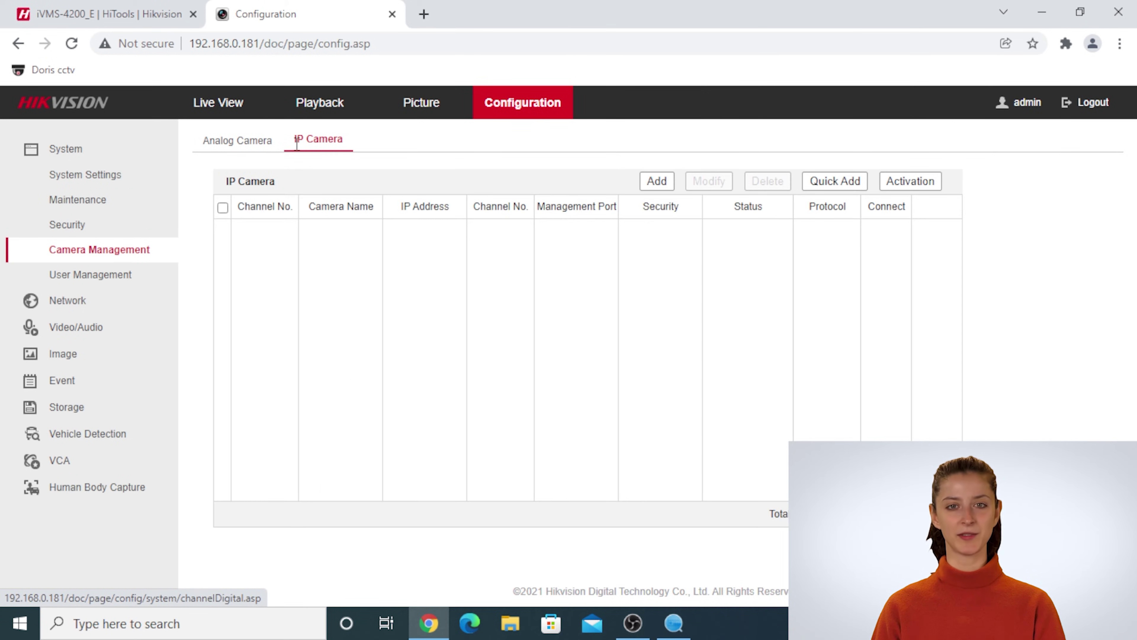
{"action": "left_click", "coordinate": [671, 182]}
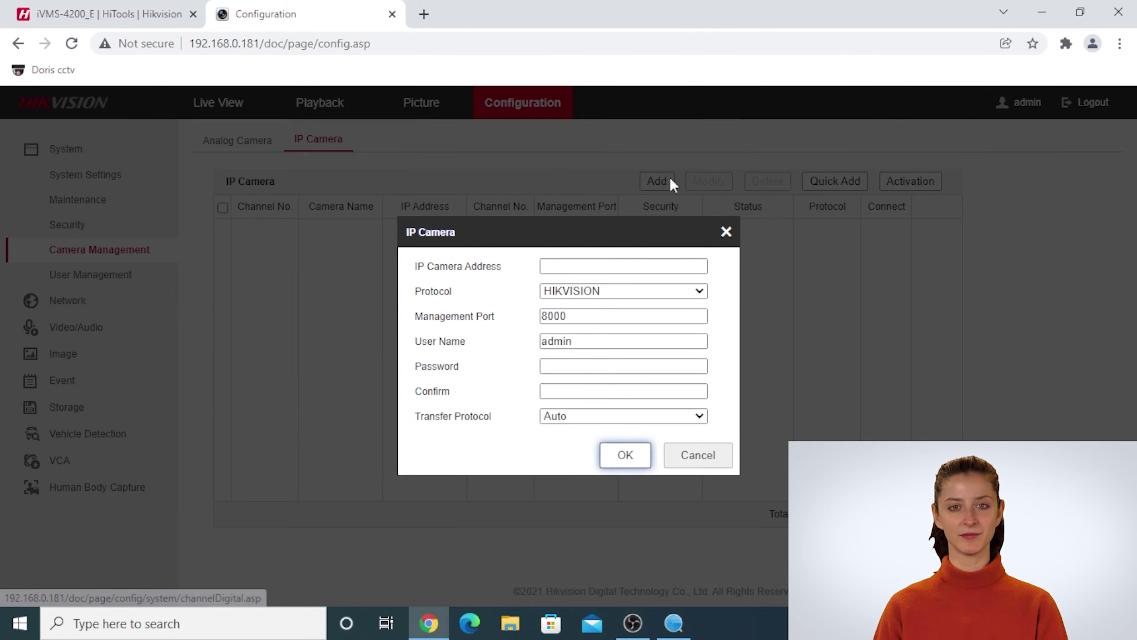
{"action": "left_click", "coordinate": [601, 263]}
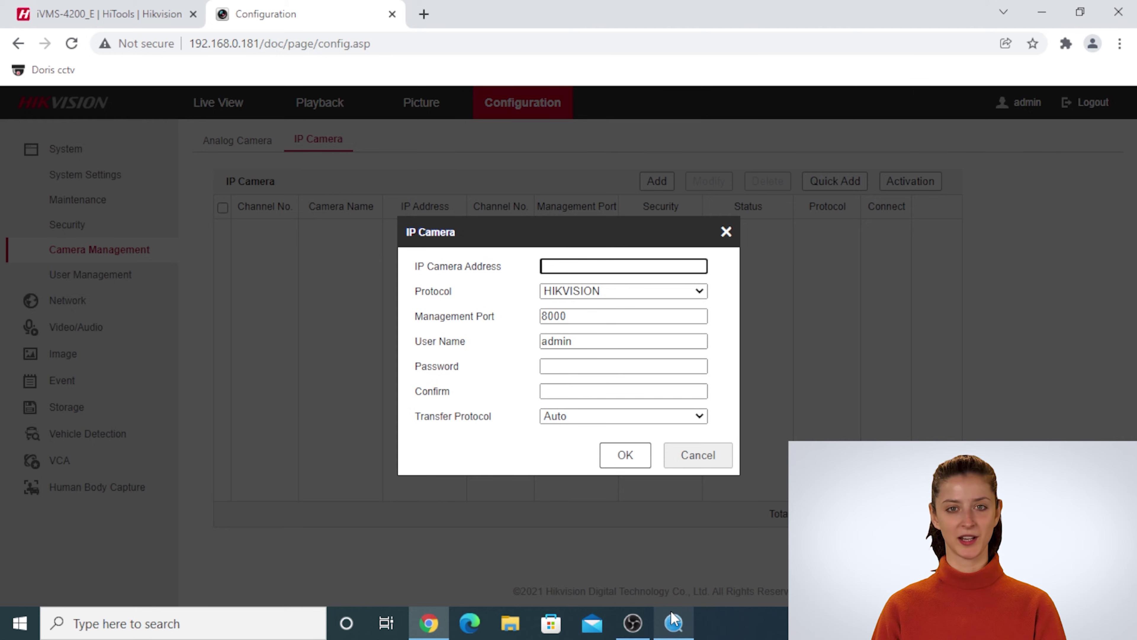
{"action": "left_click", "coordinate": [674, 622]}
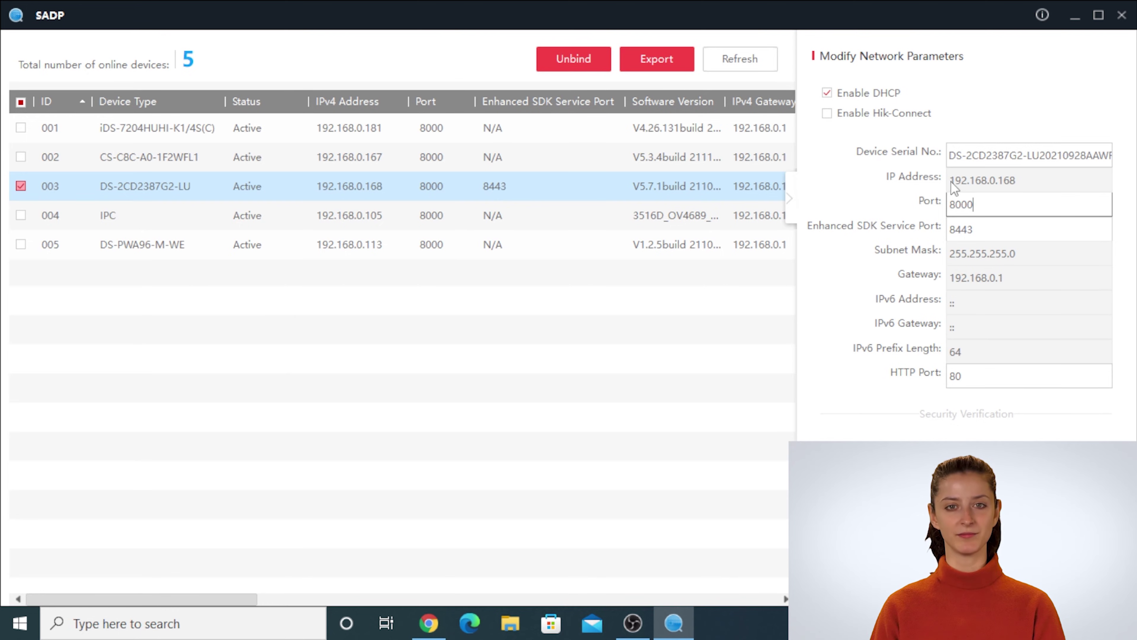
{"action": "key", "text": "Tab"}
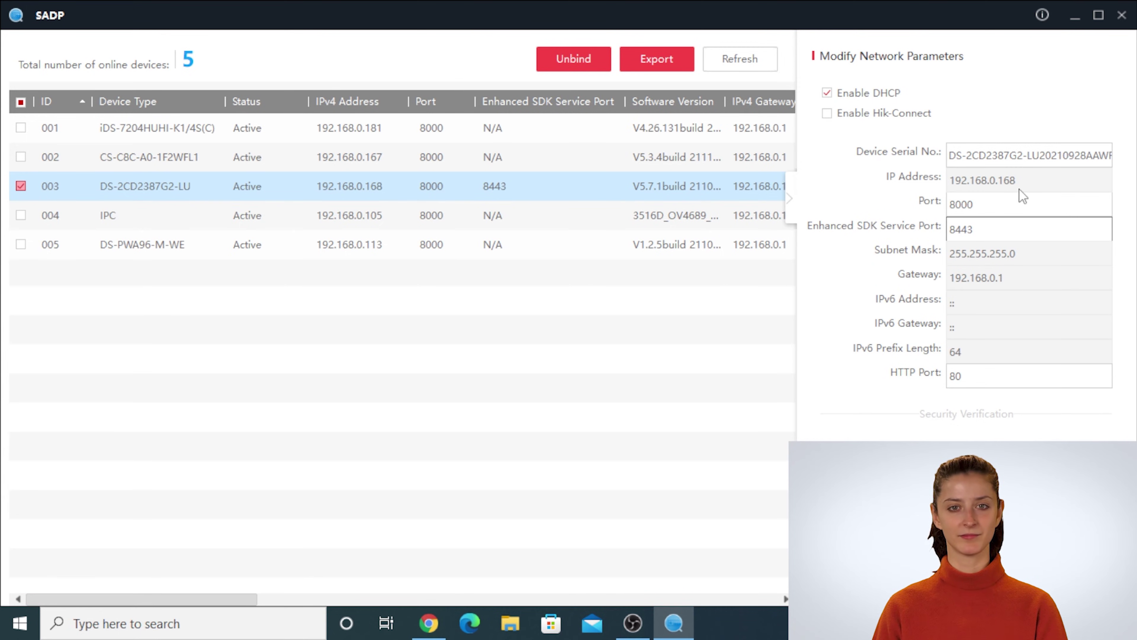
{"action": "mouse_move", "coordinate": [667, 634]}
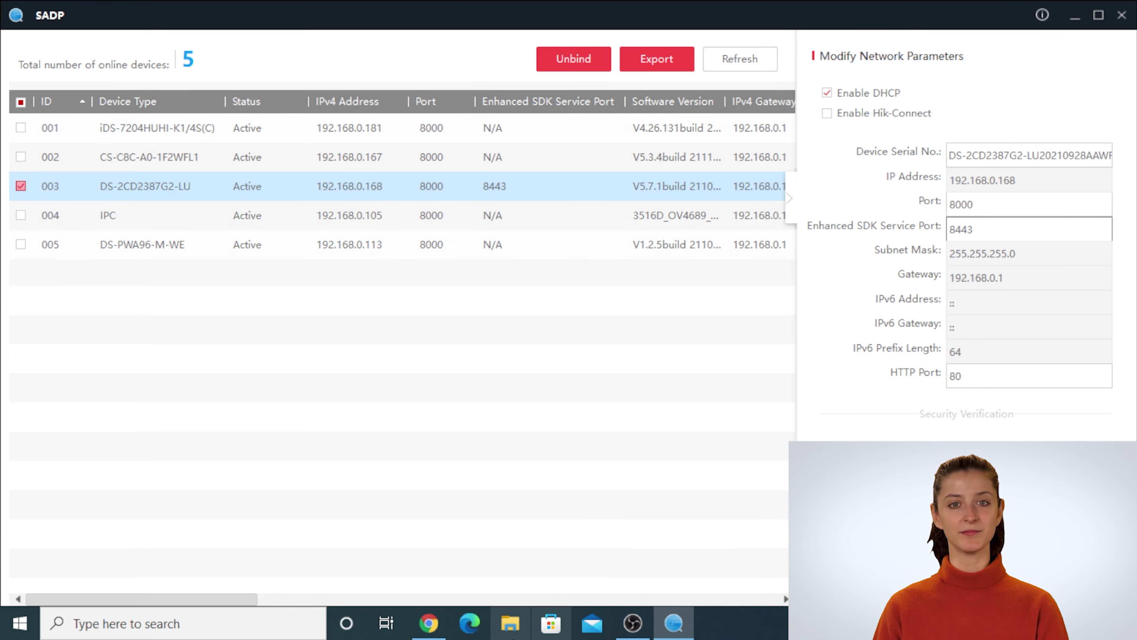
{"action": "left_click", "coordinate": [446, 636]}
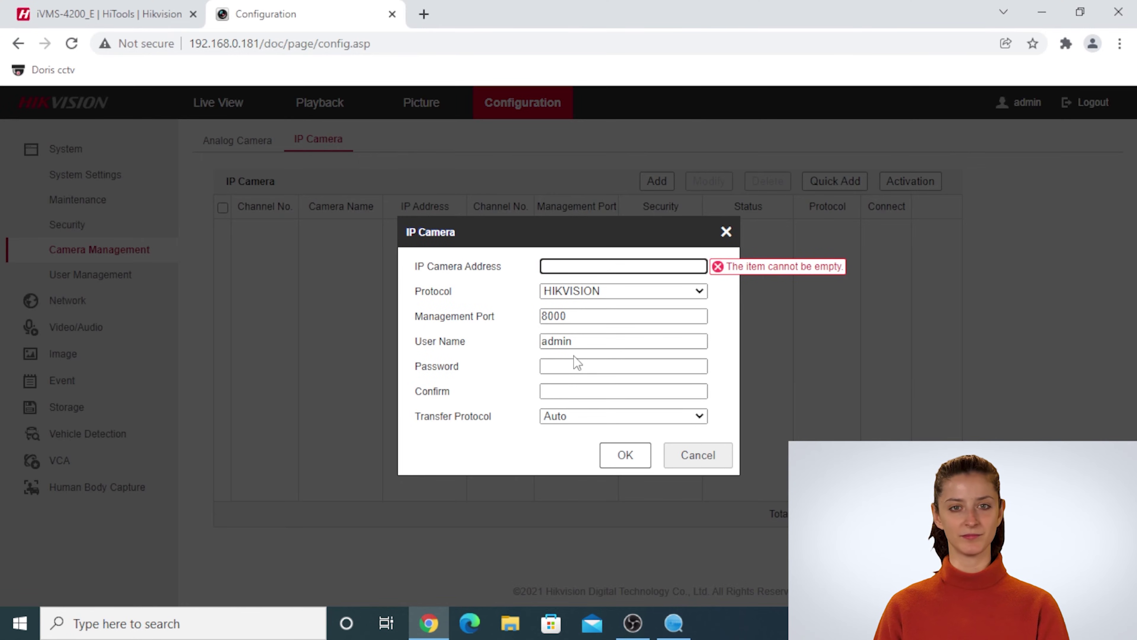
- Enter address 192.168.0.168, the camera password and its confirmation, and add the camera
{"action": "type", "text": "19"}
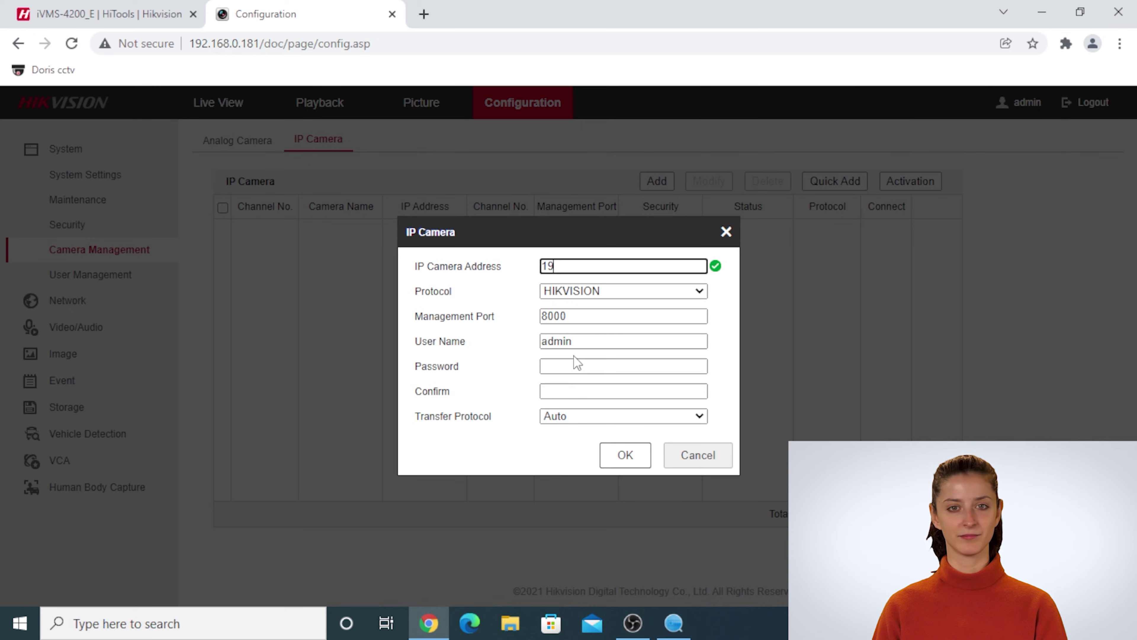
{"action": "type", "text": "2.168.1."}
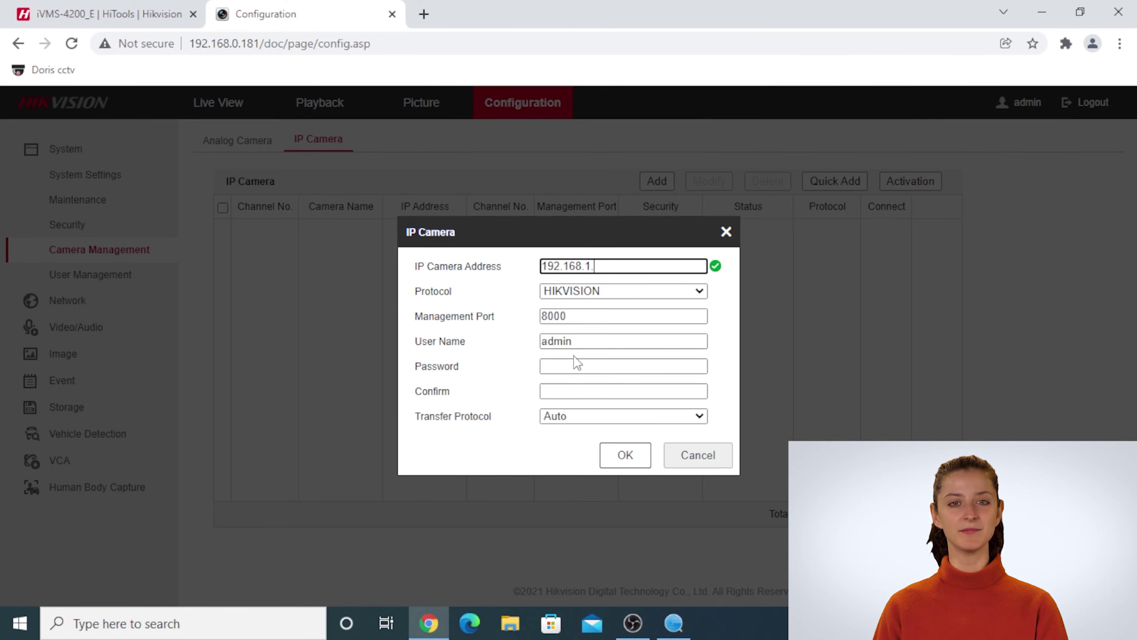
{"action": "type", "text": "0.168"}
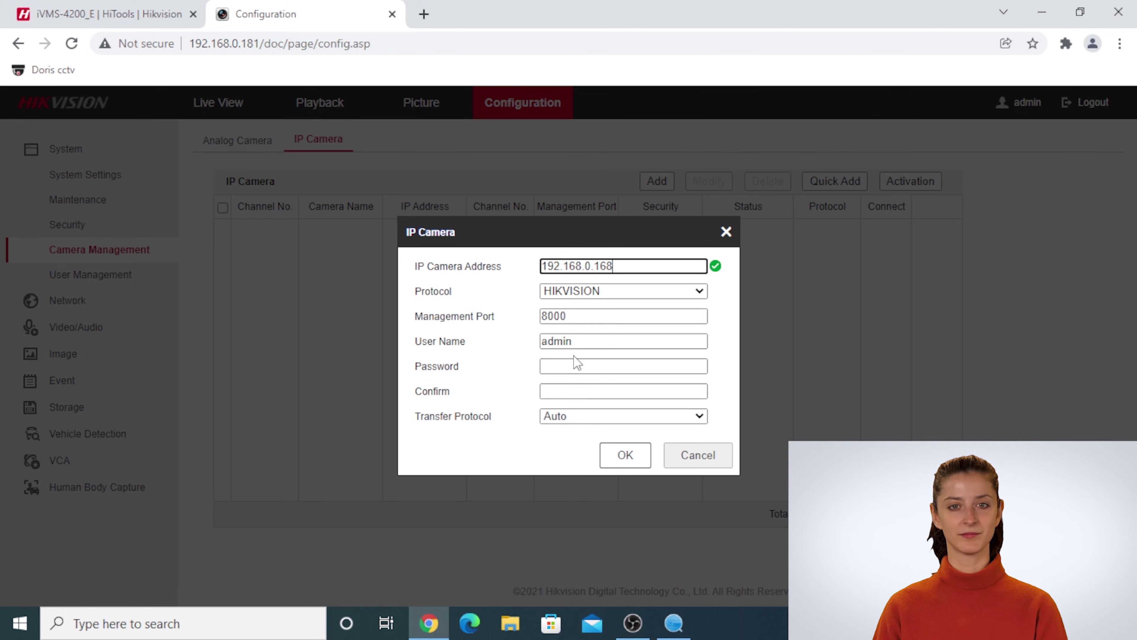
{"action": "left_click", "coordinate": [586, 357]}
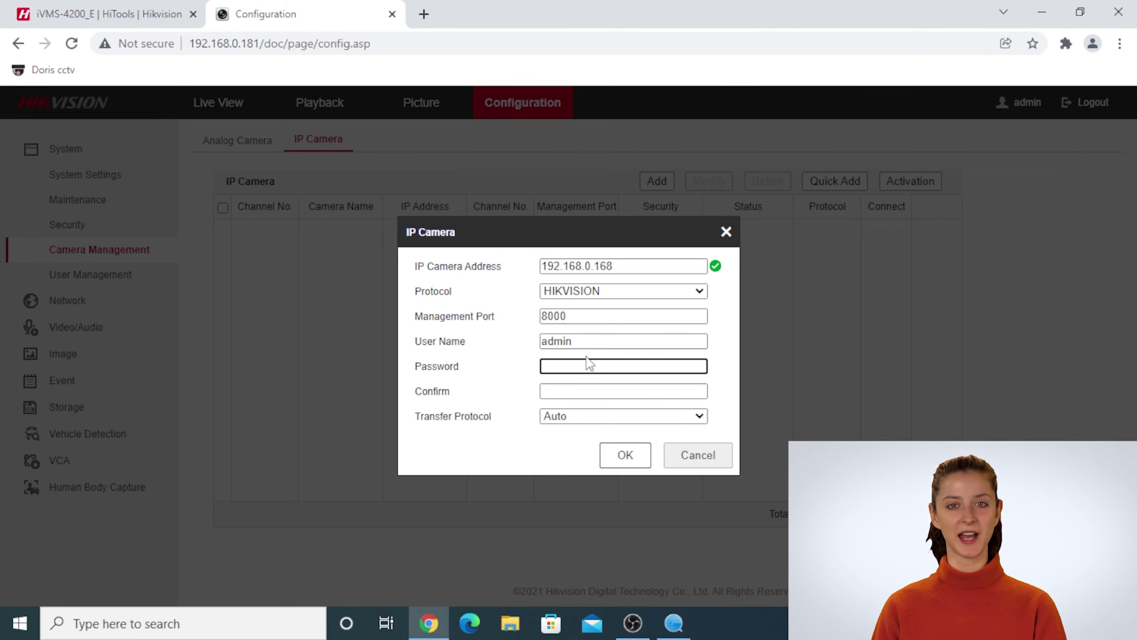
{"action": "type", "text": "•••••••••••"}
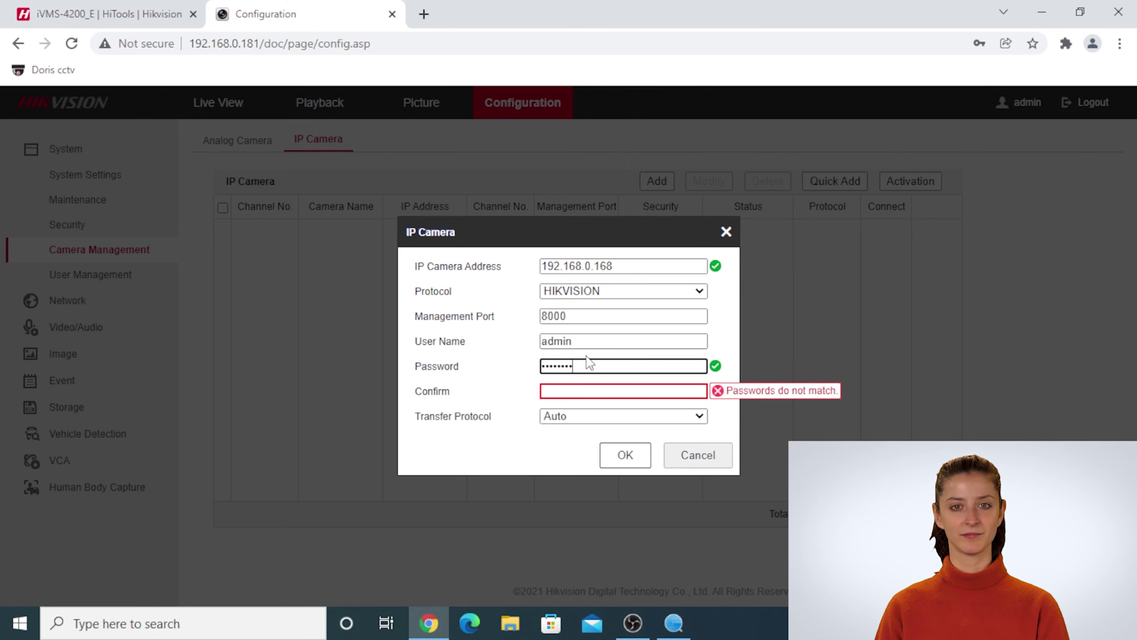
{"action": "key", "text": "Tab"}
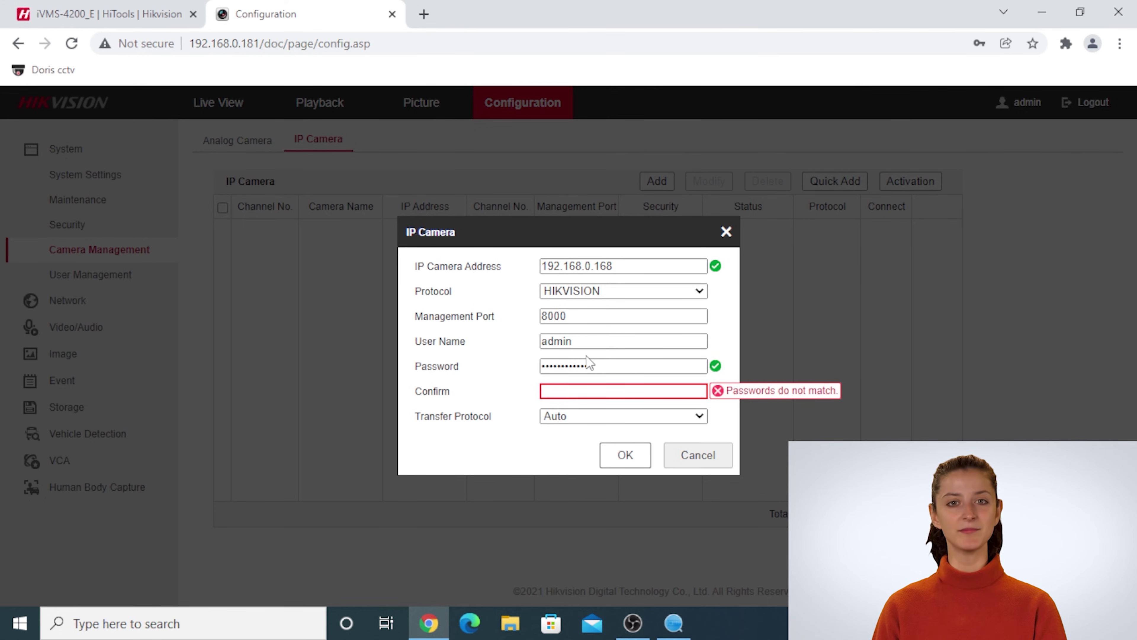
{"action": "left_click", "coordinate": [615, 395]}
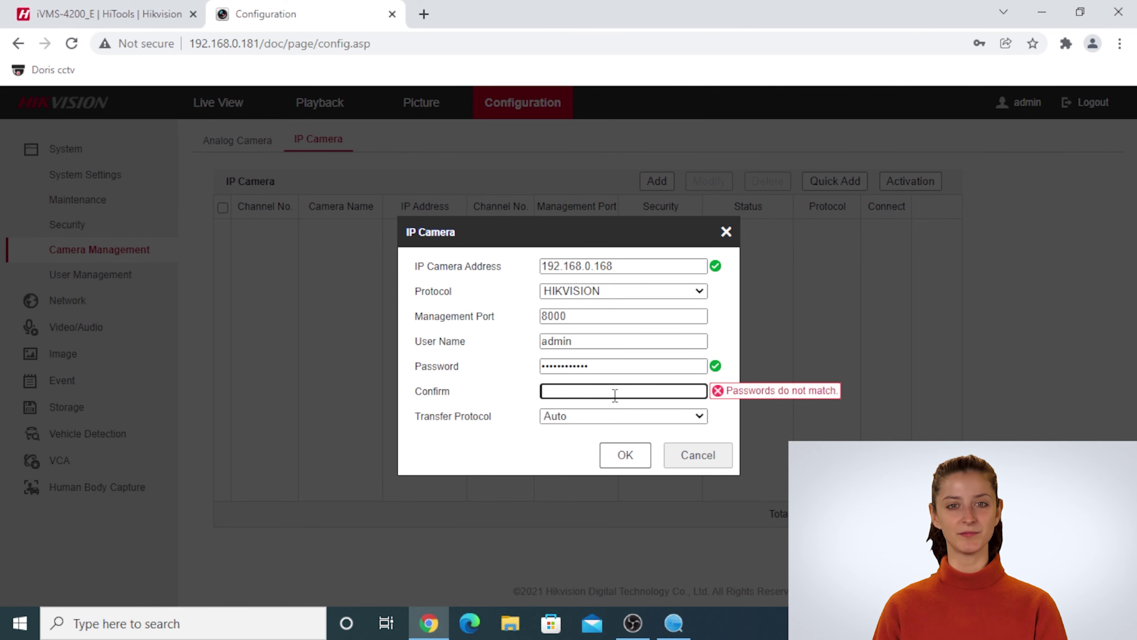
{"action": "type", "text": "••••••••••••"}
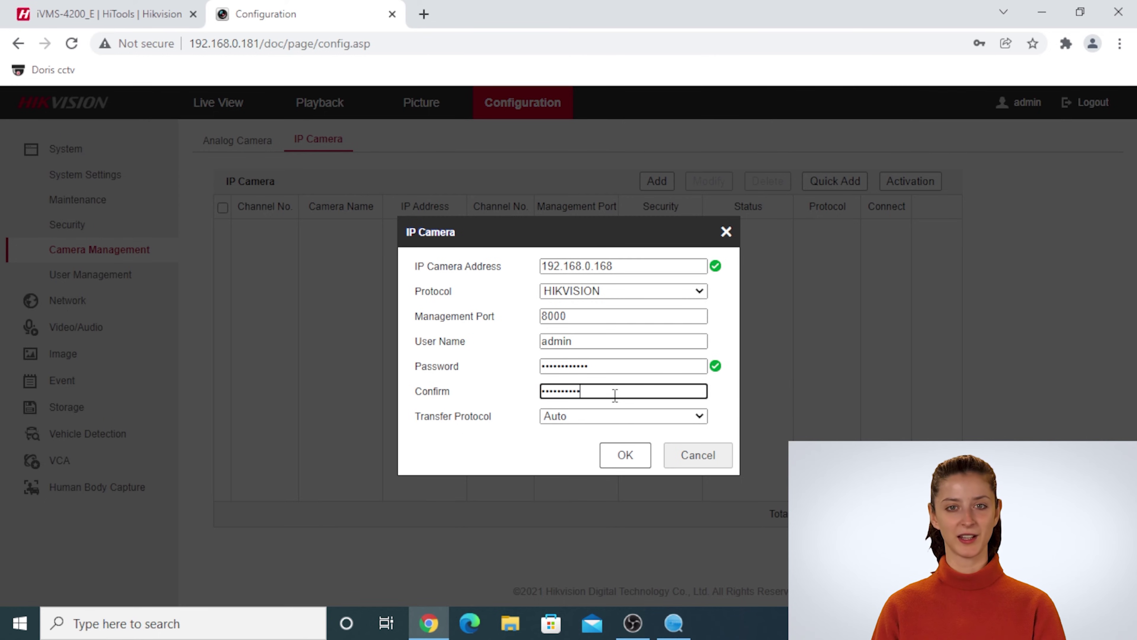
{"action": "left_click", "coordinate": [631, 465]}
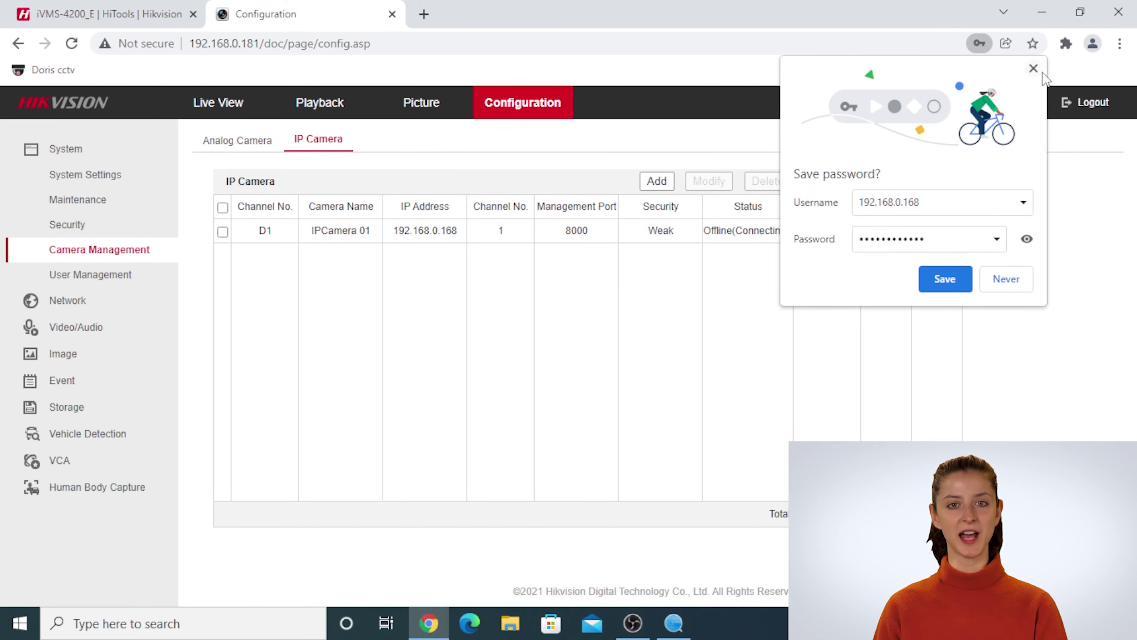
- Dismiss Chrome's save-password prompt and reload Camera Management to see D1 Online
{"action": "left_click", "coordinate": [1040, 70]}
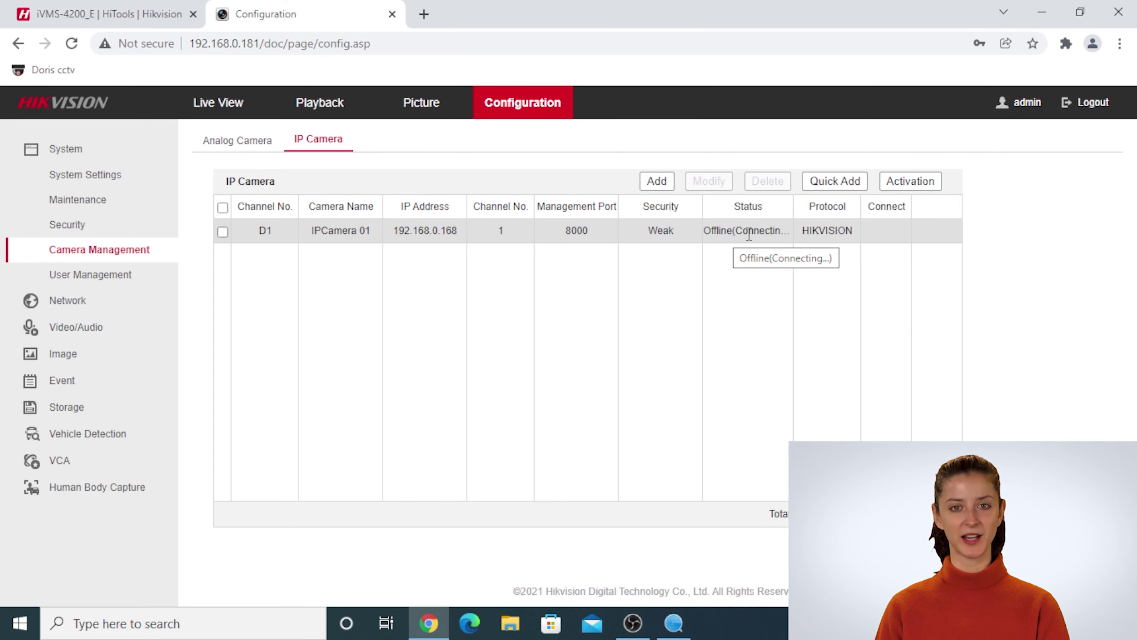
{"action": "left_click", "coordinate": [136, 231]}
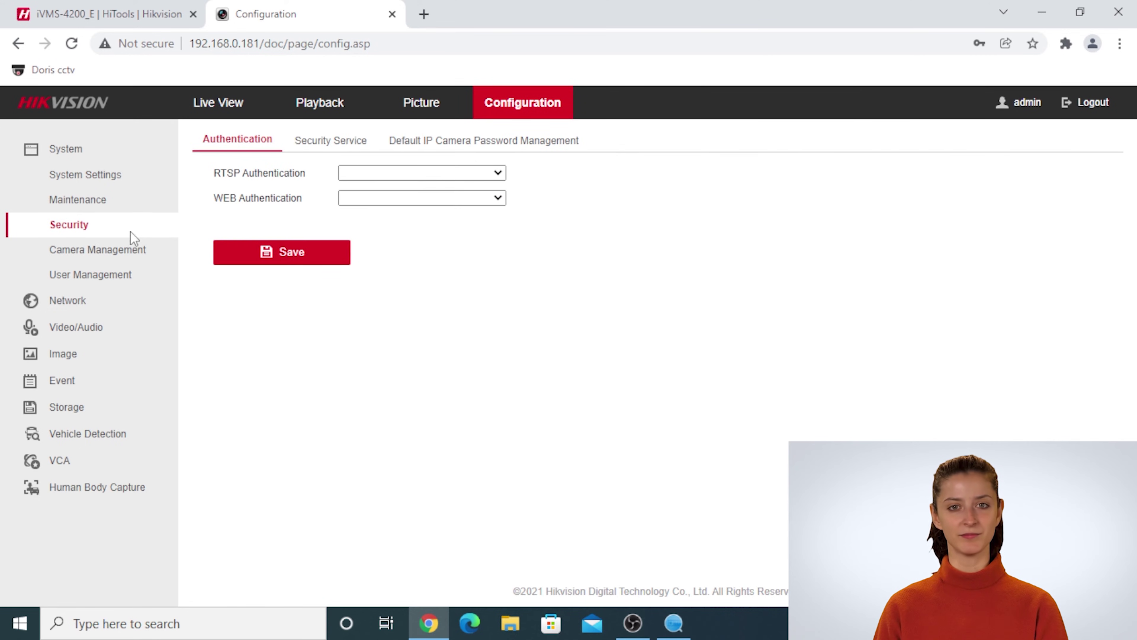
{"action": "left_click", "coordinate": [129, 249]}
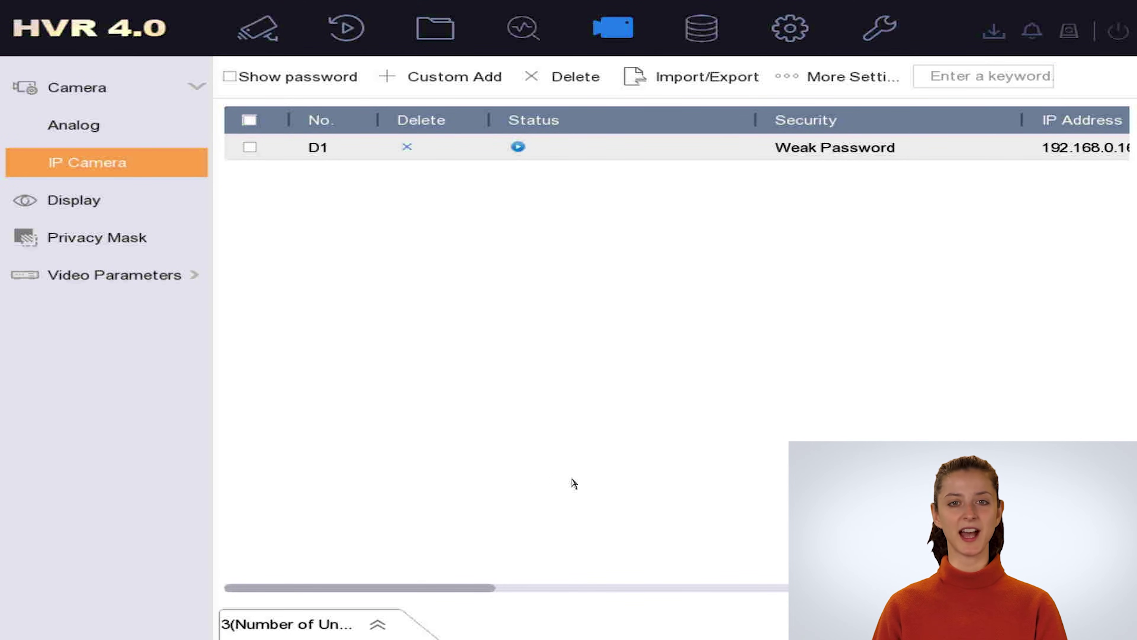
- Return the HVR 4.0 local menu to Live View to watch Camera 01
{"action": "left_click", "coordinate": [259, 45]}
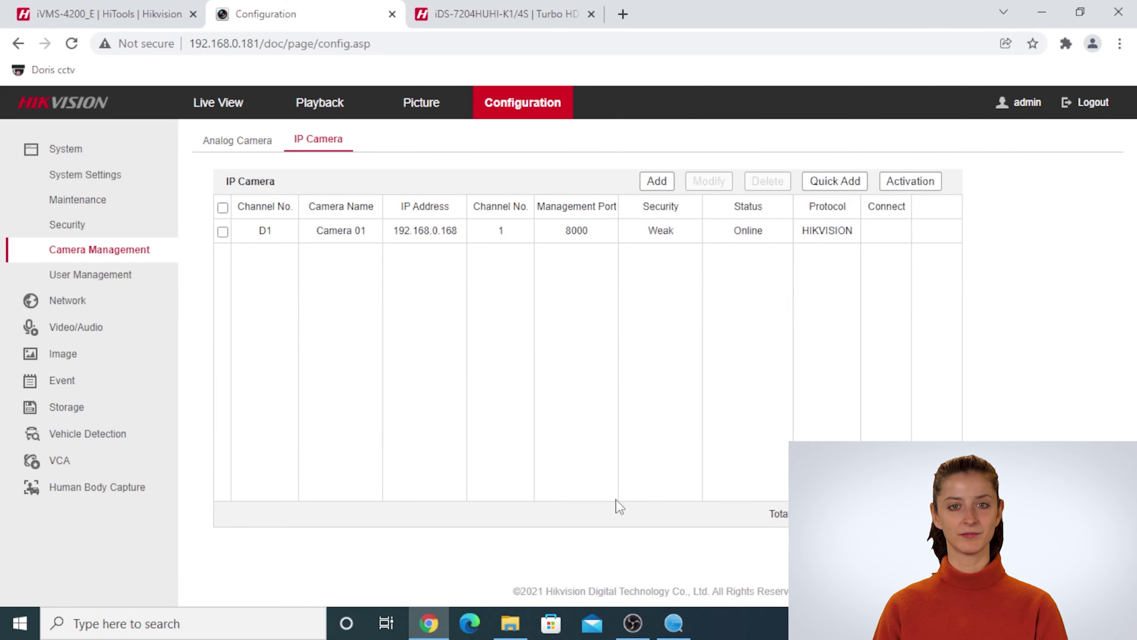
- Rescan the network in SADP and select the new CS-C8C-A0-1F2WFL1 camera
{"action": "left_click", "coordinate": [679, 621]}
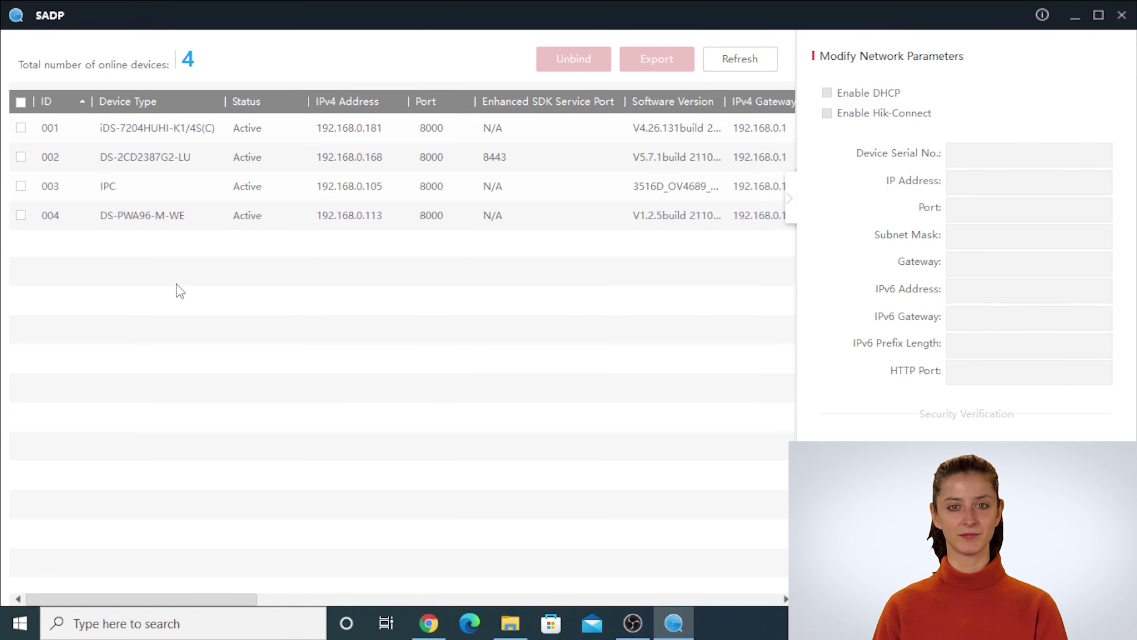
{"action": "left_click", "coordinate": [156, 228]}
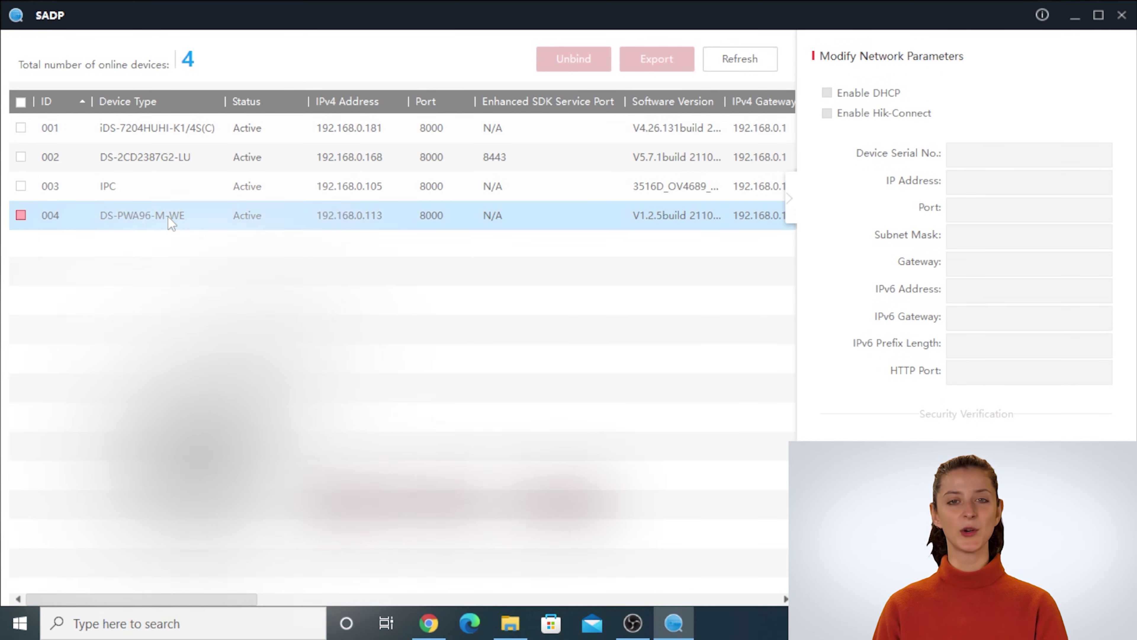
{"action": "left_click", "coordinate": [166, 186]}
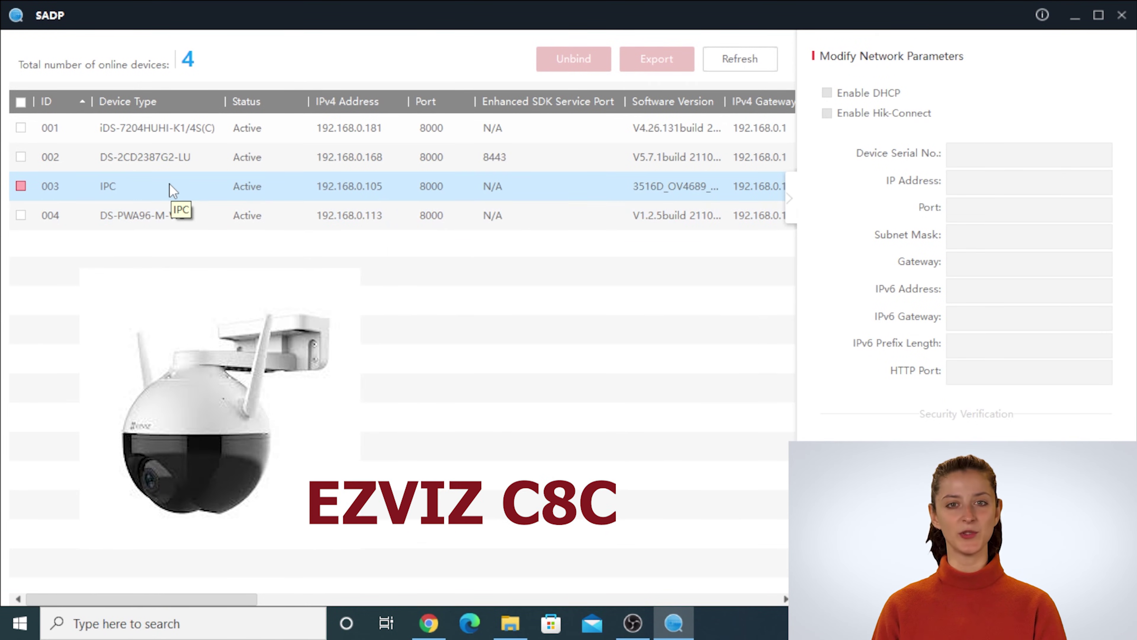
{"action": "left_click", "coordinate": [223, 216]}
{"action": "left_click", "coordinate": [716, 62]}
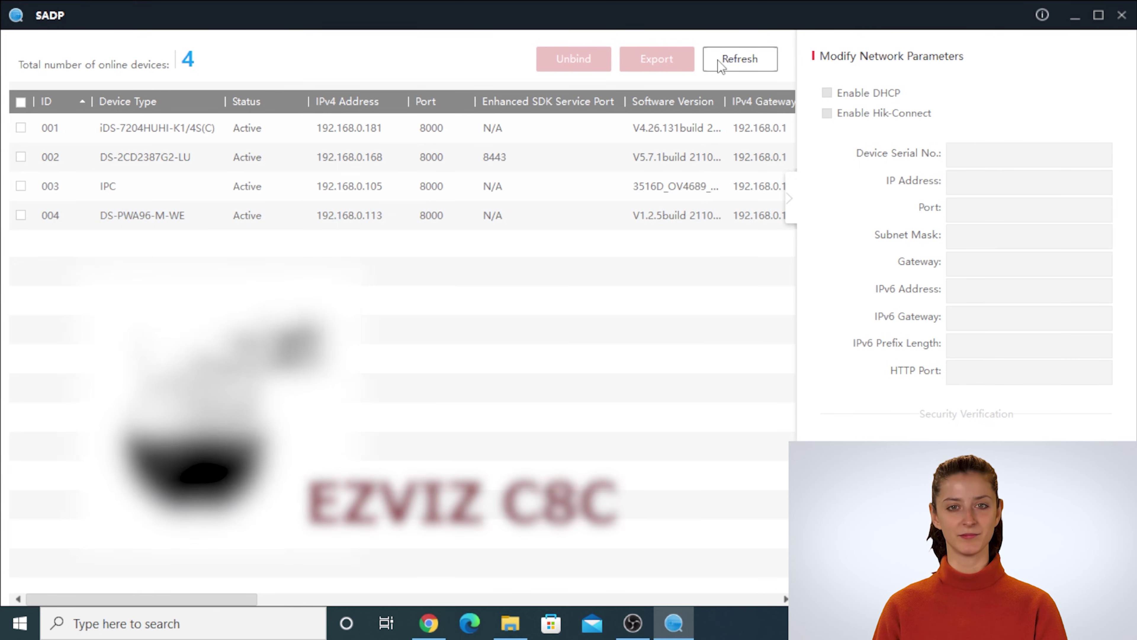
{"action": "left_click", "coordinate": [152, 185]}
{"action": "left_click", "coordinate": [21, 158]}
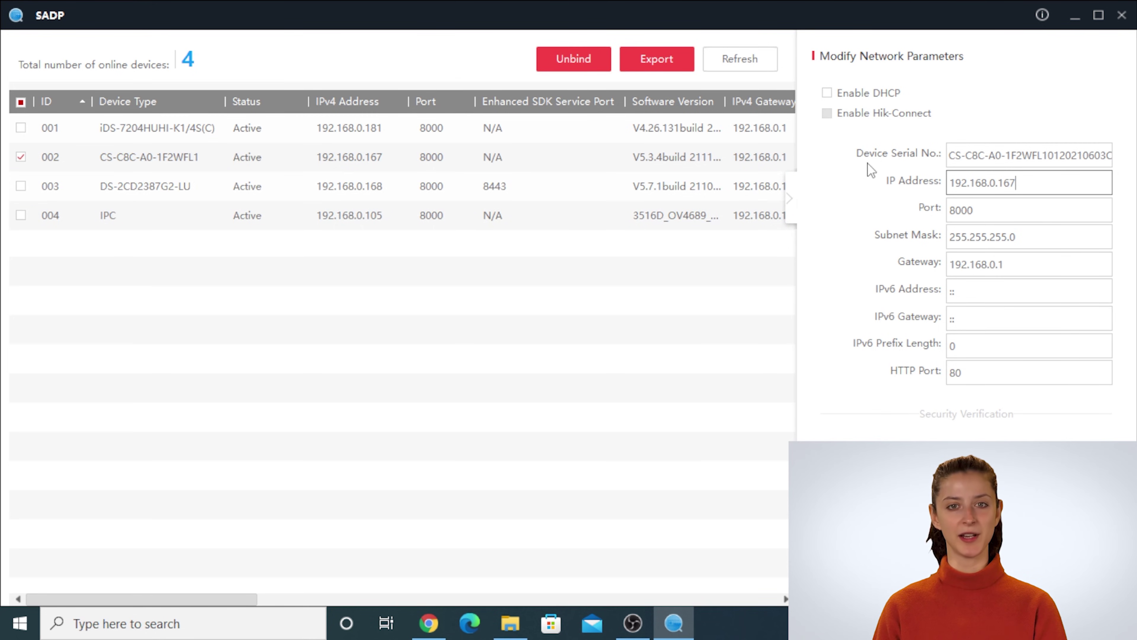
- Copy the camera's IP address 192.168.0.167 and minimize SADP
{"action": "left_click_drag", "start_coordinate": [1025, 188], "coordinate": [947, 200]}
{"action": "key", "text": "ctrl+c"}
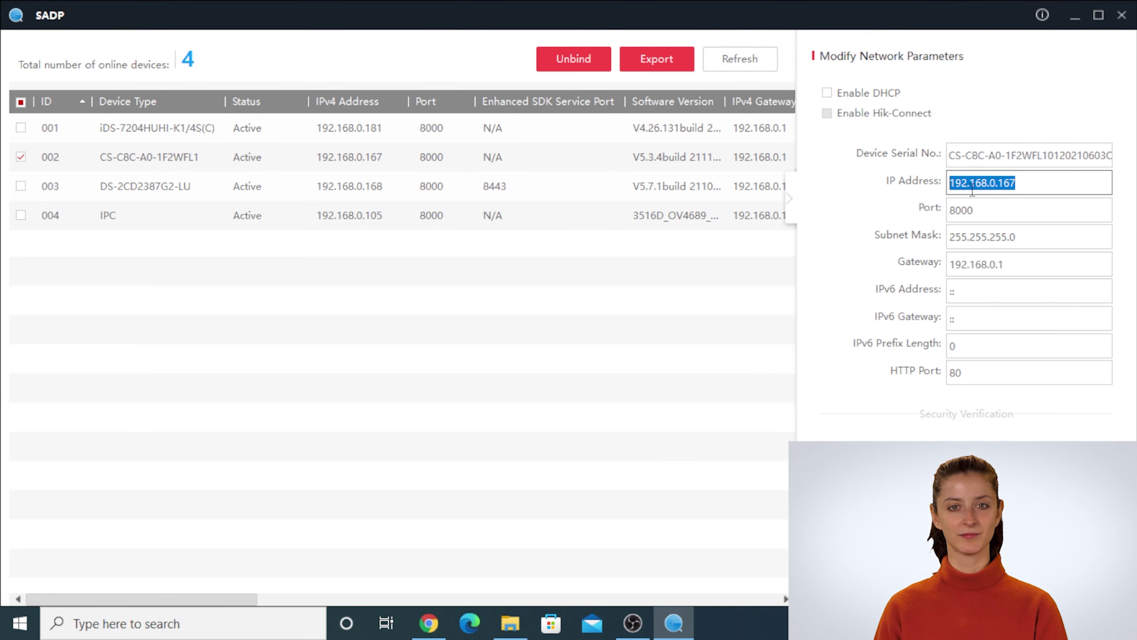
{"action": "right_click", "coordinate": [971, 188]}
{"action": "left_click", "coordinate": [998, 262]}
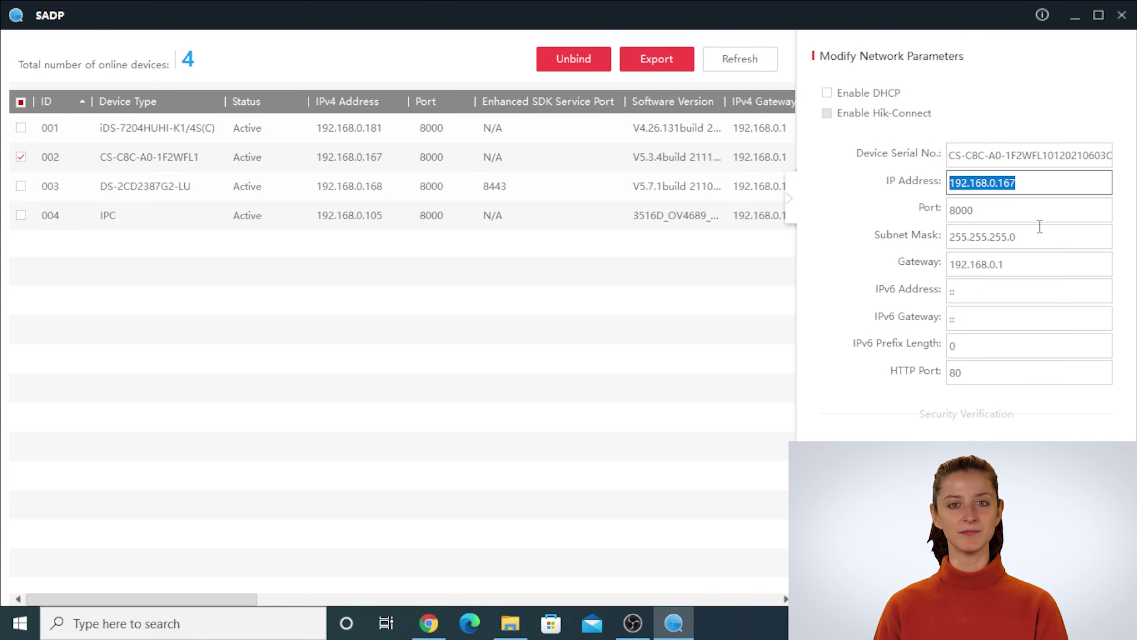
{"action": "left_click", "coordinate": [1073, 17]}
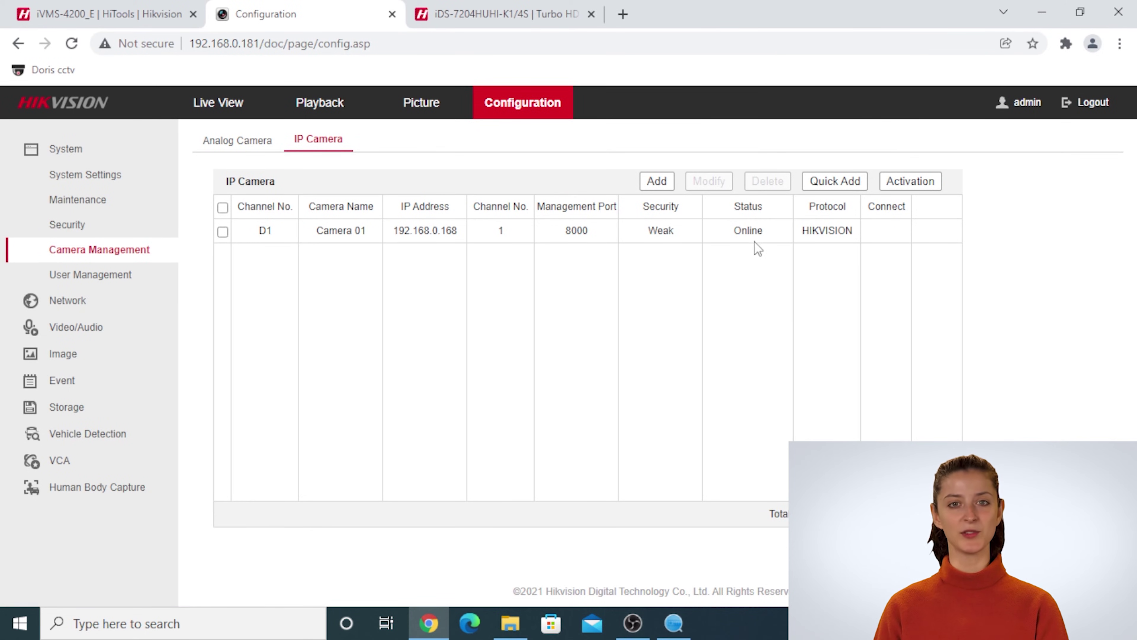
- Start adding a new IP camera and paste 192.168.0.167 as its address
{"action": "left_click", "coordinate": [659, 181]}
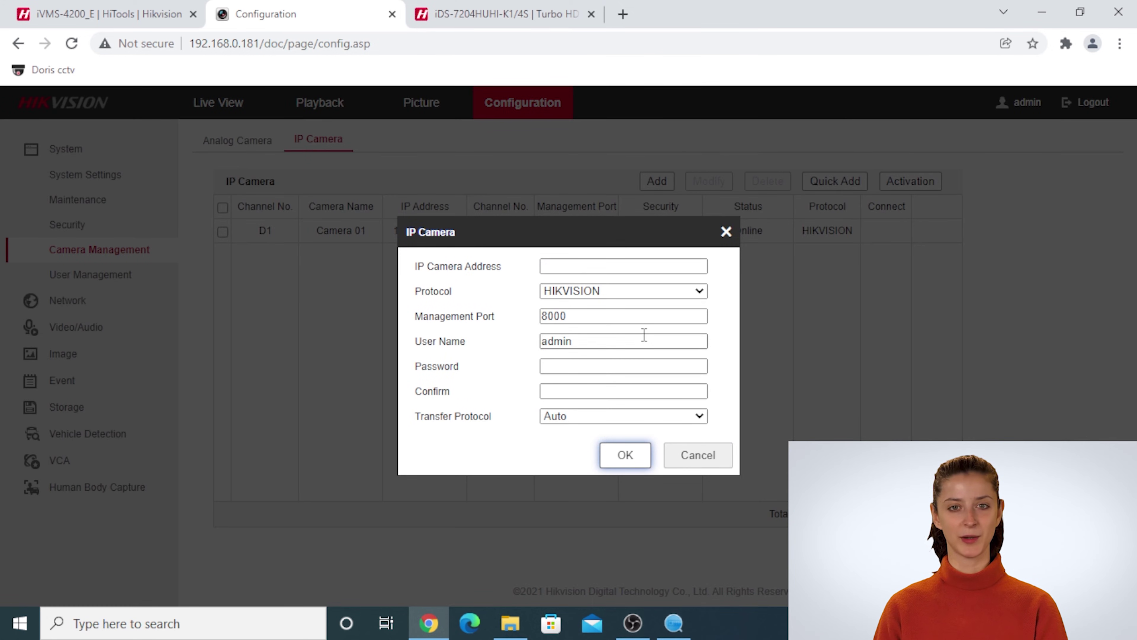
{"action": "left_click", "coordinate": [569, 264]}
{"action": "right_click", "coordinate": [569, 264]}
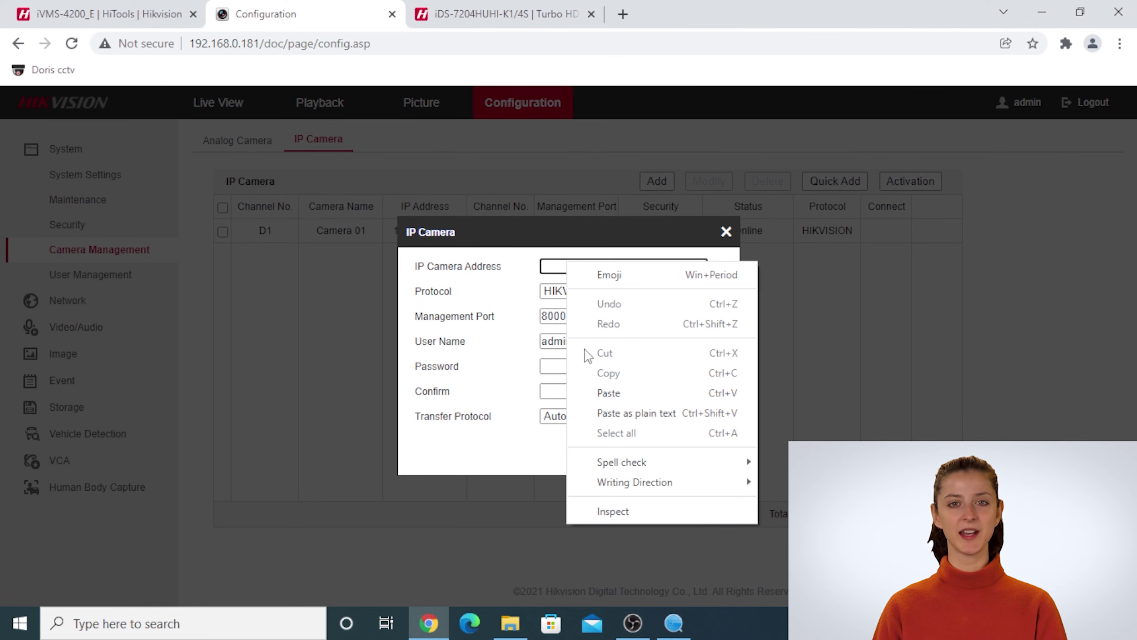
{"action": "left_click", "coordinate": [596, 394]}
{"action": "left_click", "coordinate": [574, 366]}
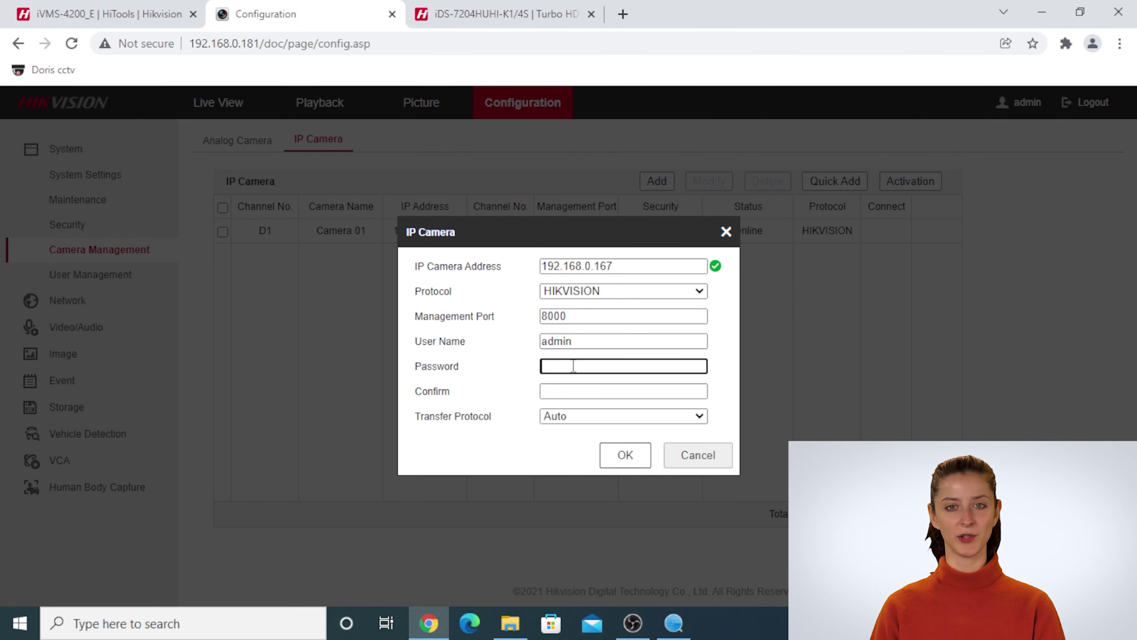
- Enter the camera password, retype a matching confirmation, and confirm adding the camera
{"action": "type", "text": "•"}
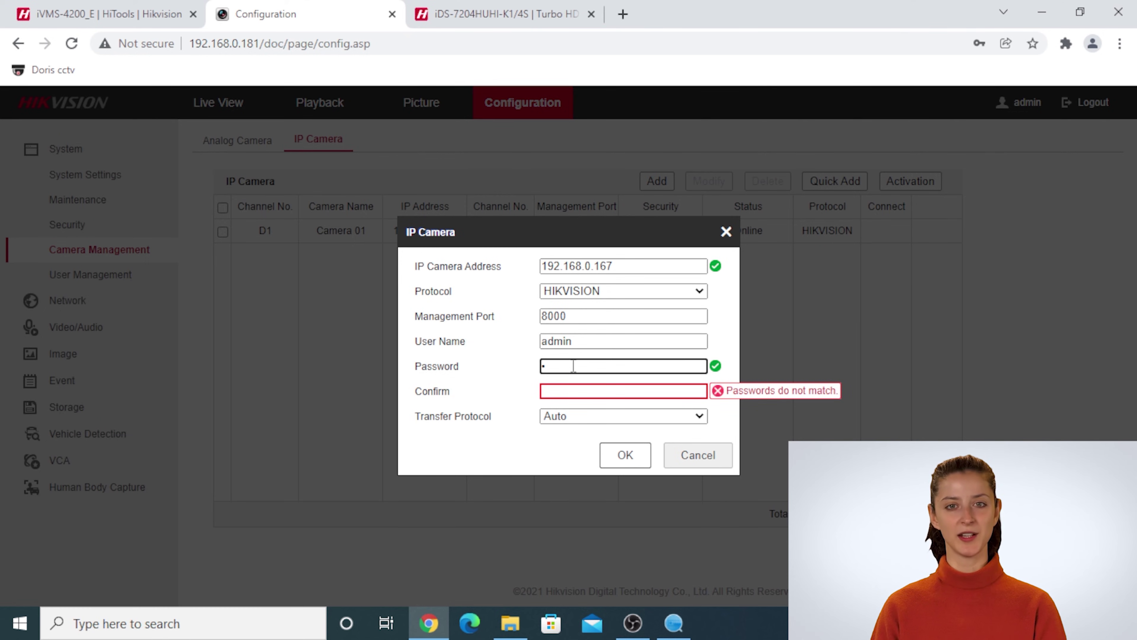
{"action": "type", "text": "••"}
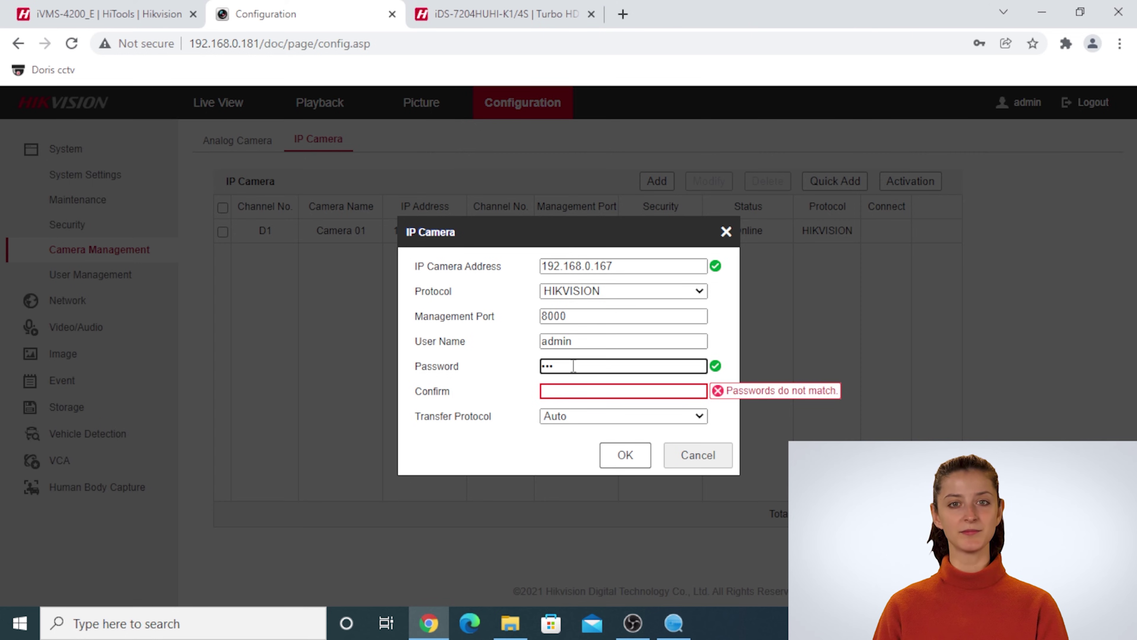
{"action": "type", "text": "•••"}
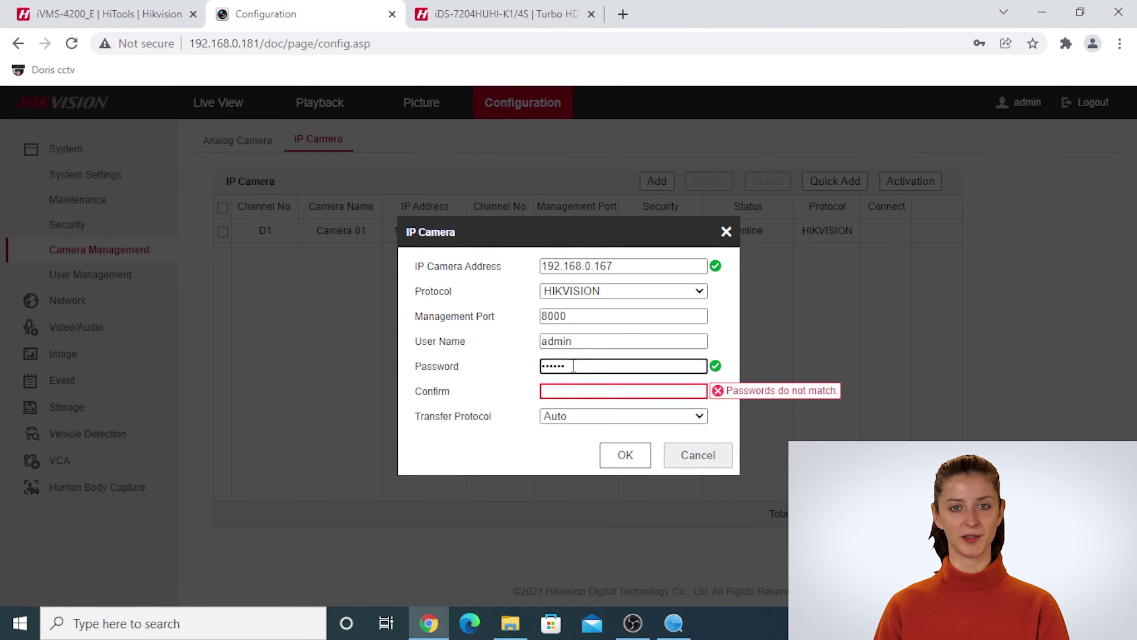
{"action": "left_click", "coordinate": [572, 390]}
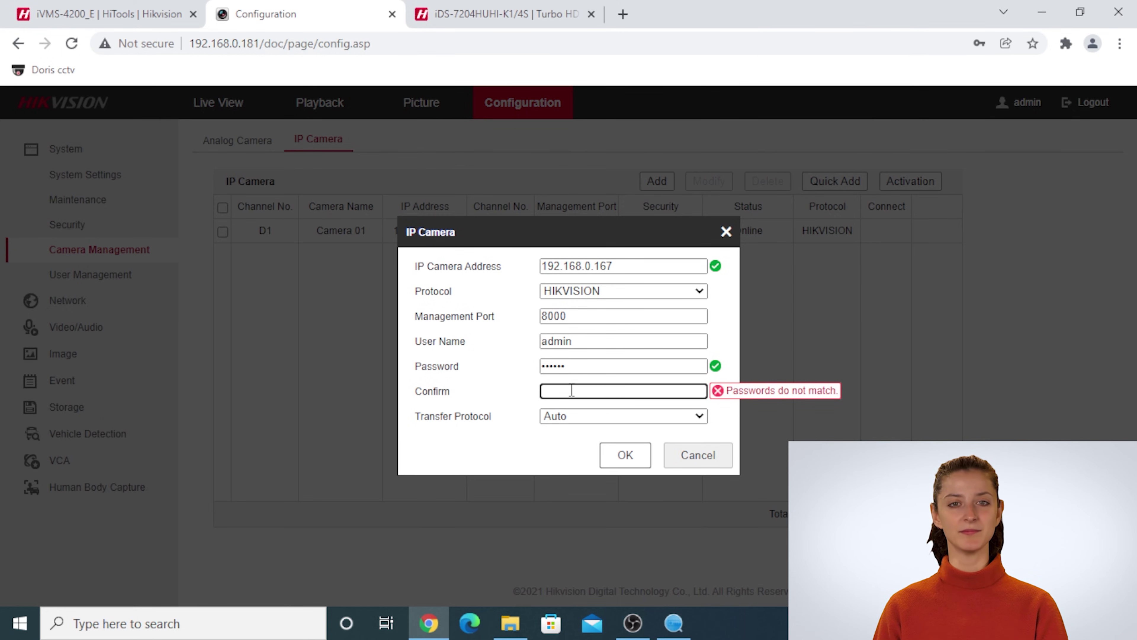
{"action": "type", "text": "••"}
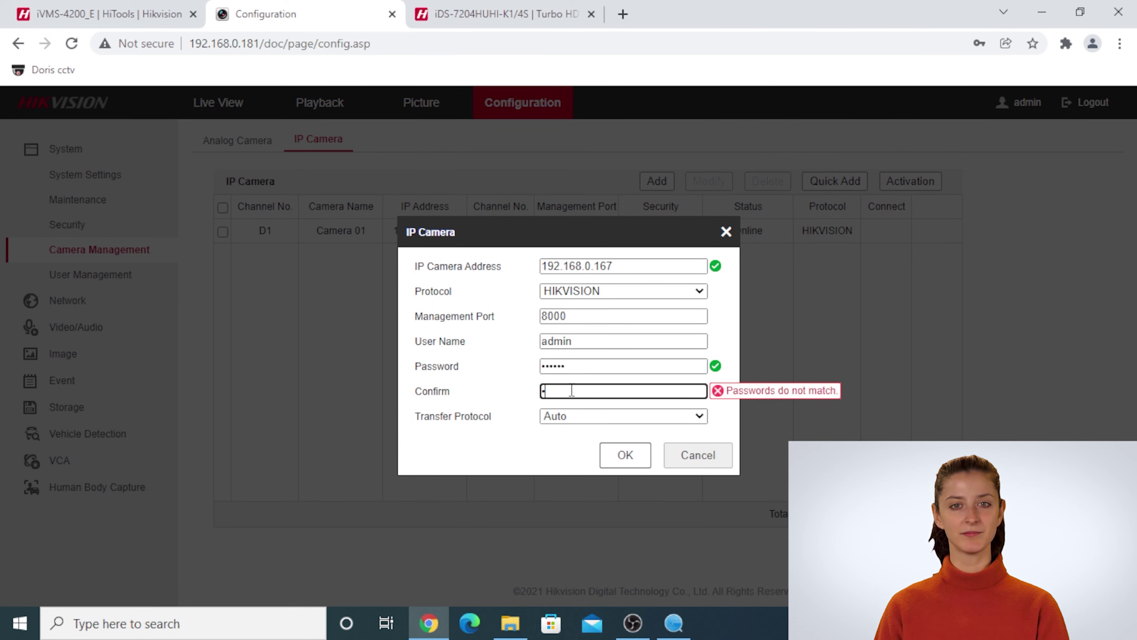
{"action": "type", "text": "•"}
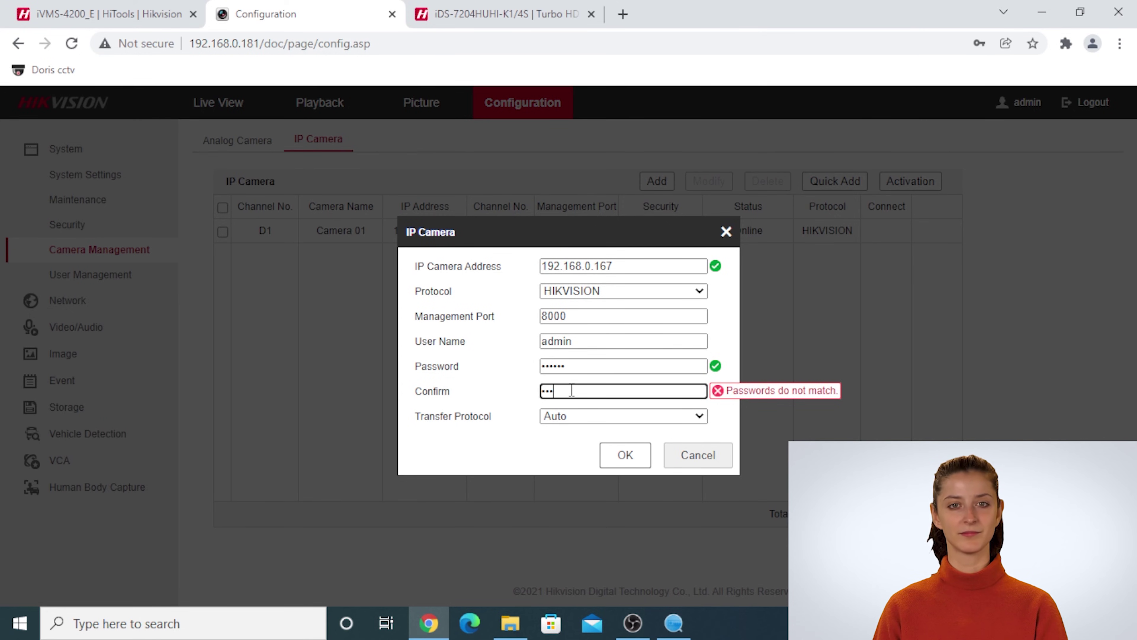
{"action": "type", "text": "••"}
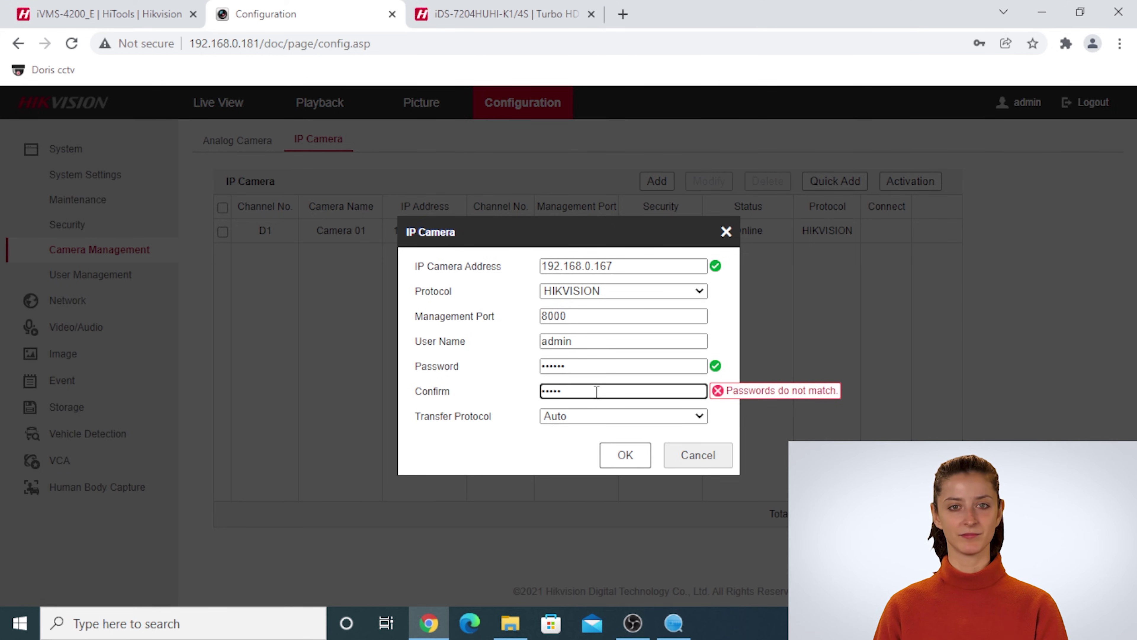
{"action": "left_click_drag", "start_coordinate": [596, 391], "coordinate": [487, 389]}
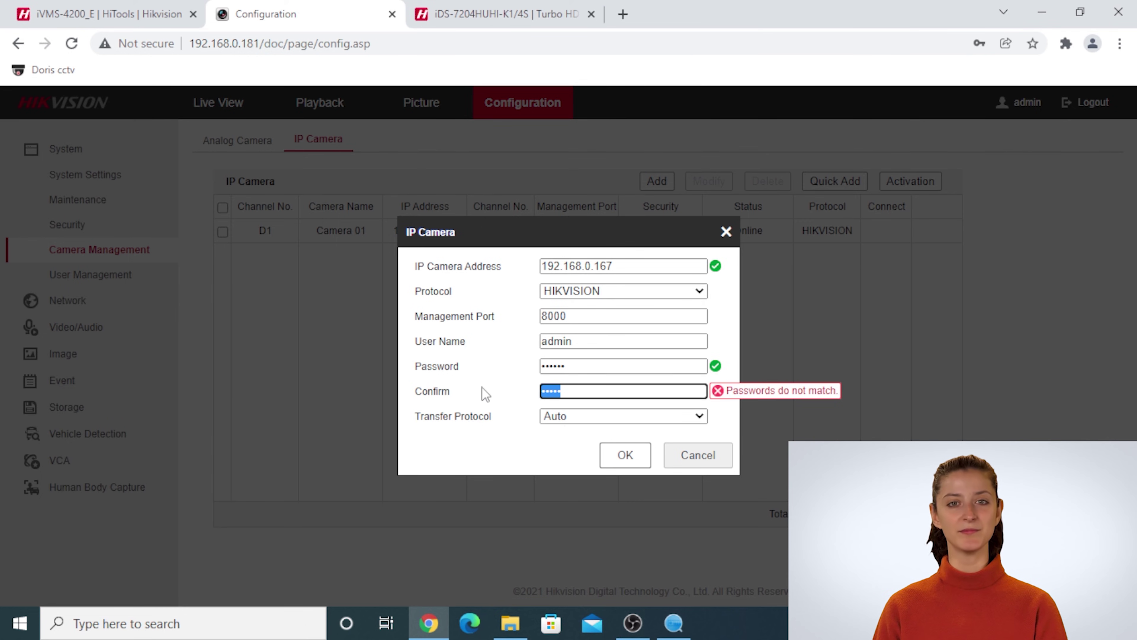
{"action": "key", "text": "BackSpace"}
{"action": "type", "text": "•"}
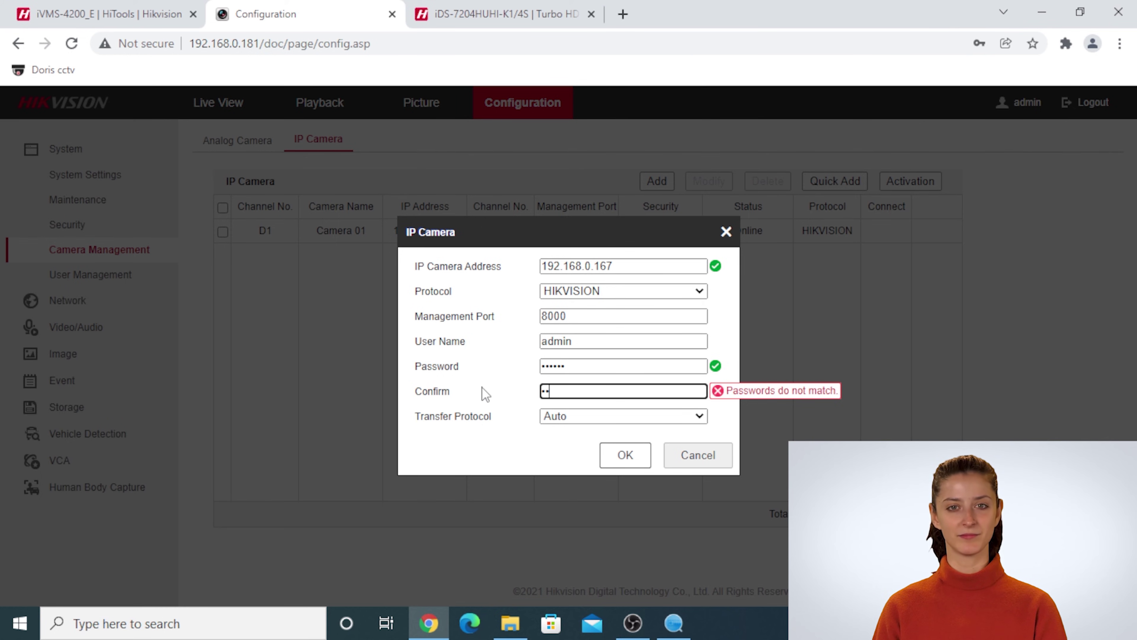
{"action": "type", "text": "•••"}
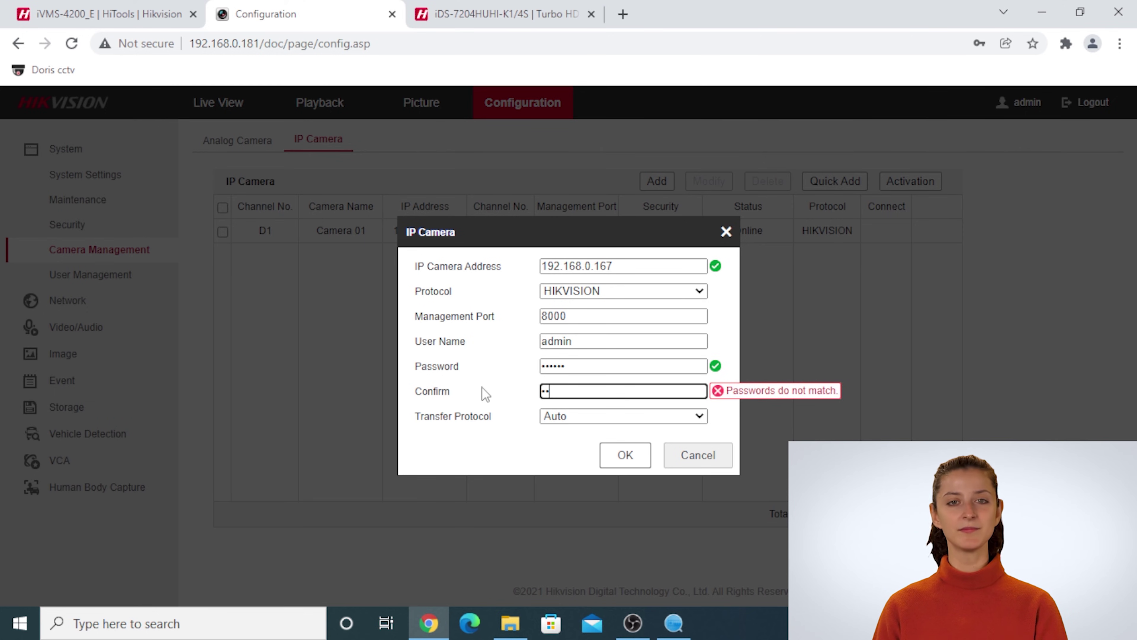
{"action": "type", "text": "••"}
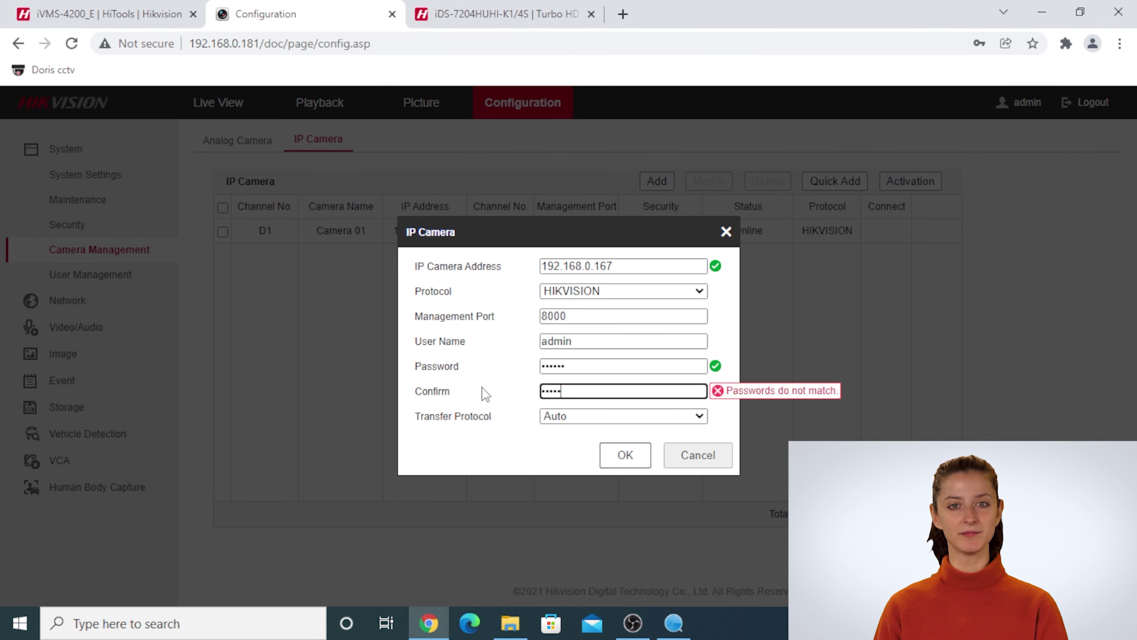
{"action": "left_click", "coordinate": [615, 457]}
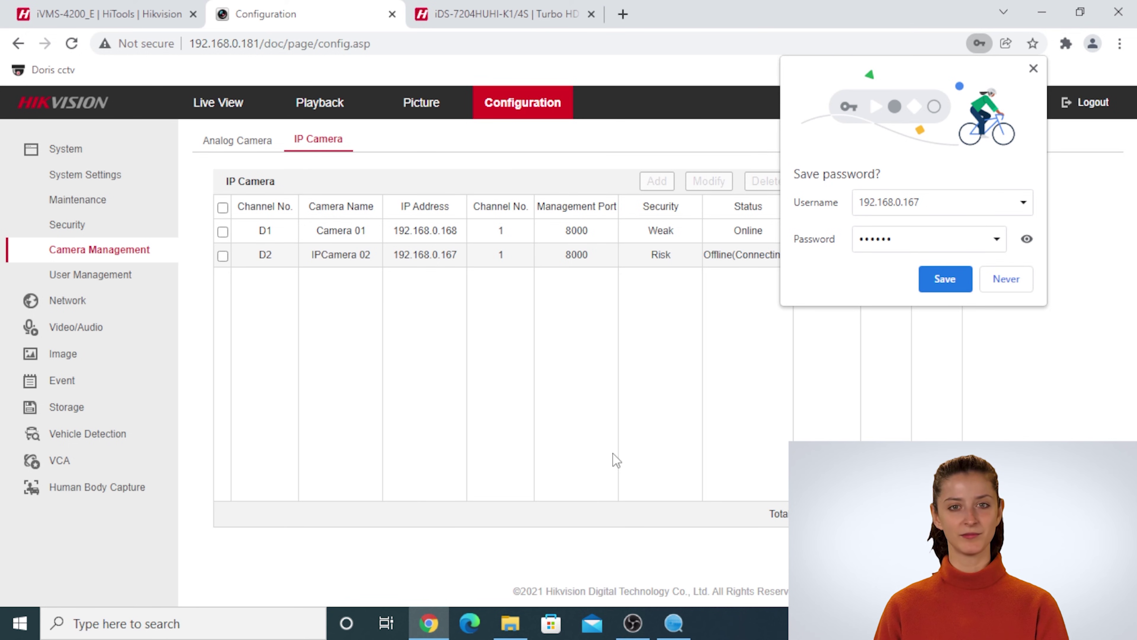
- Dismiss the browser's save-password offer and reload the IP camera list to see D2 Online
{"action": "left_click", "coordinate": [1034, 68]}
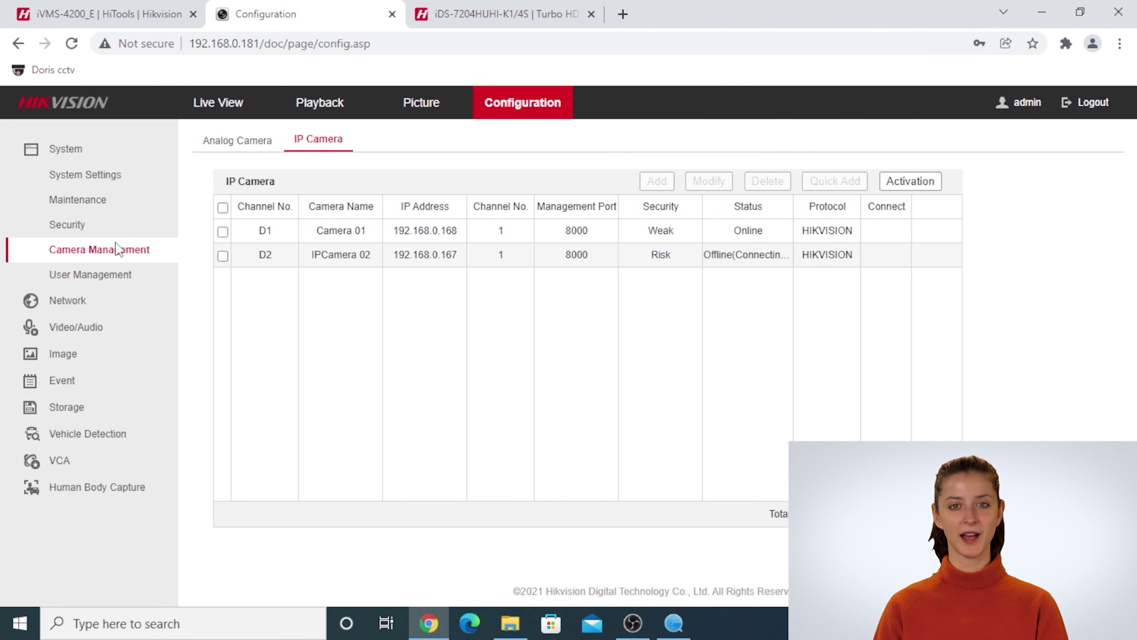
{"action": "left_click", "coordinate": [117, 233]}
{"action": "left_click", "coordinate": [121, 252]}
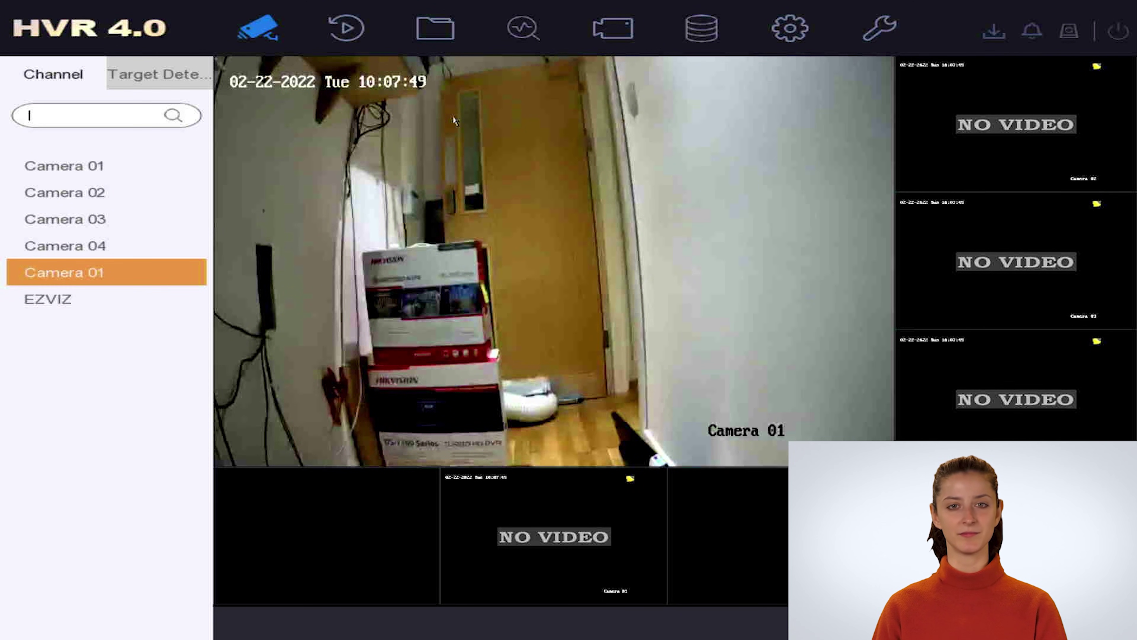
- Select the empty channel tile in HVR 4.0 live view to check the new camera's feed
{"action": "left_click", "coordinate": [537, 486]}
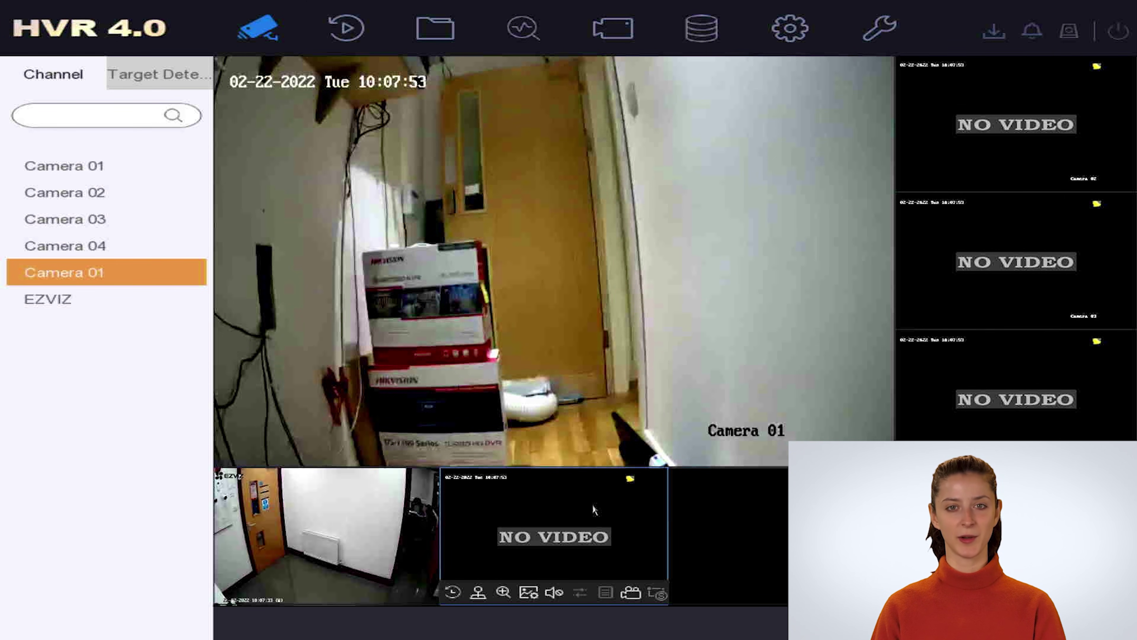
{"action": "mouse_move", "coordinate": [400, 543]}
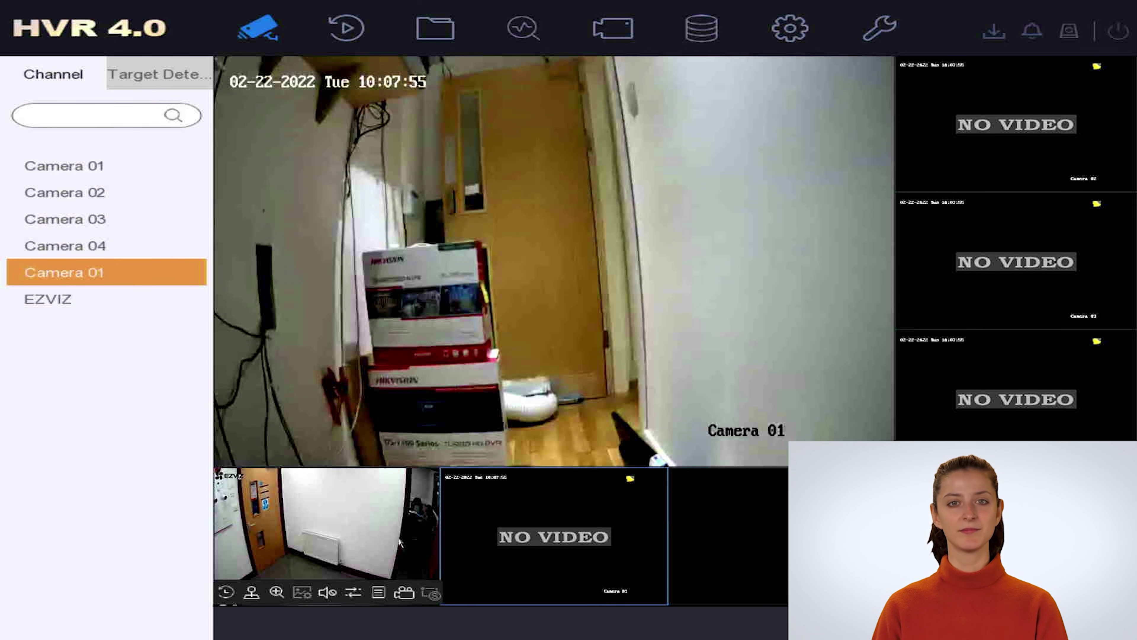
{"action": "mouse_move", "coordinate": [541, 427]}
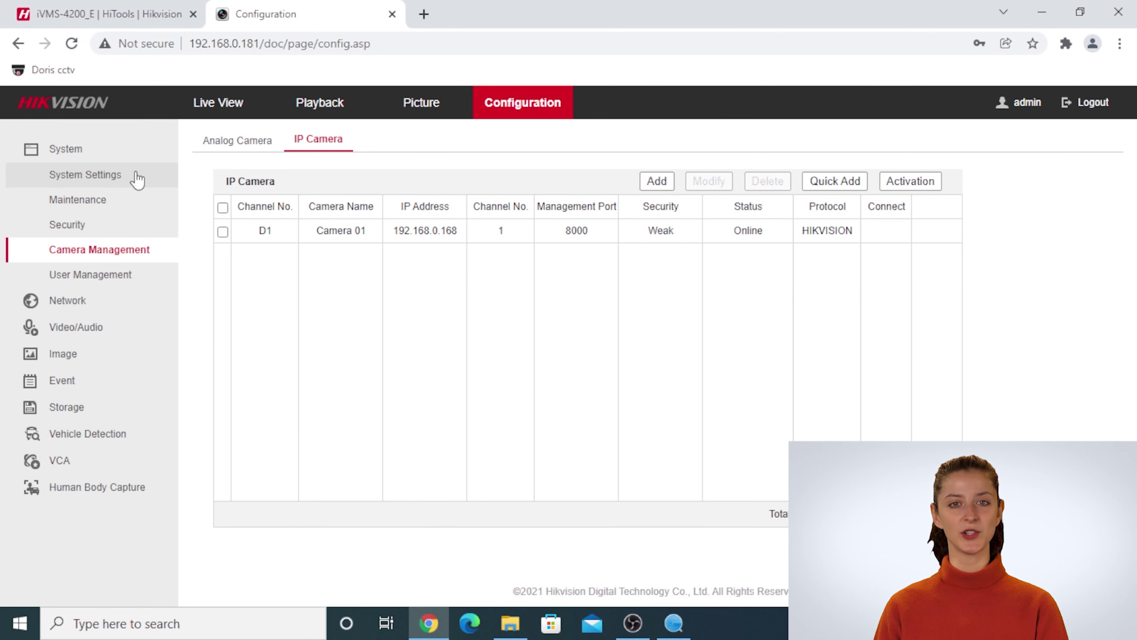
- Open the DVR's basic information and search the web for model iDS-7204HUHI-K1 / 4S(C)
{"action": "left_click", "coordinate": [136, 176]}
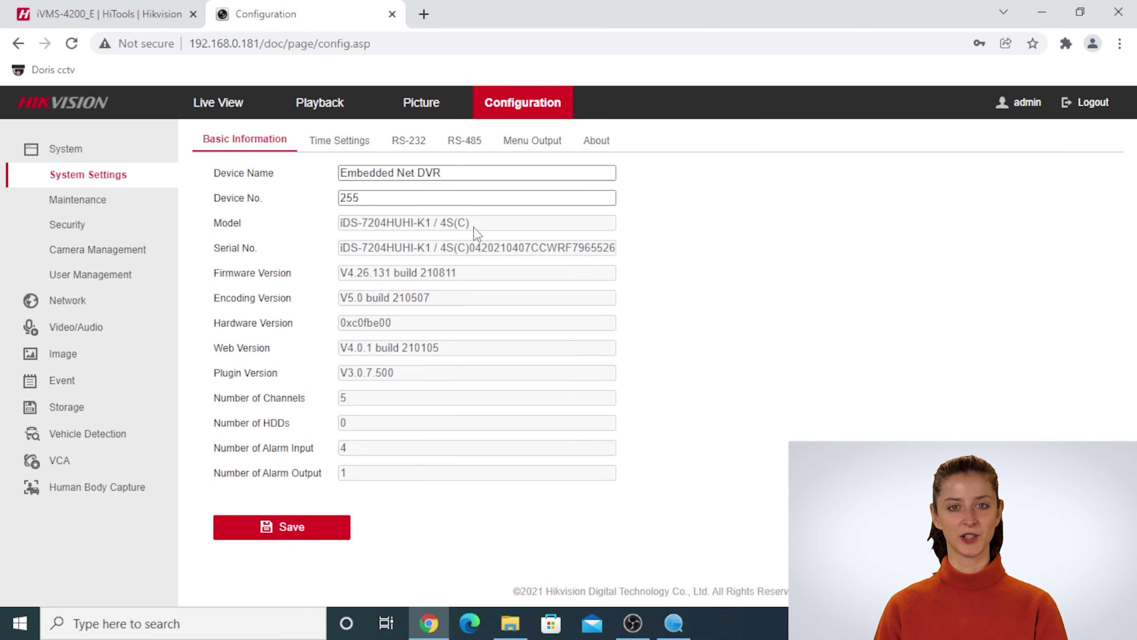
{"action": "left_click_drag", "start_coordinate": [474, 226], "coordinate": [340, 223]}
{"action": "right_click", "coordinate": [350, 223]}
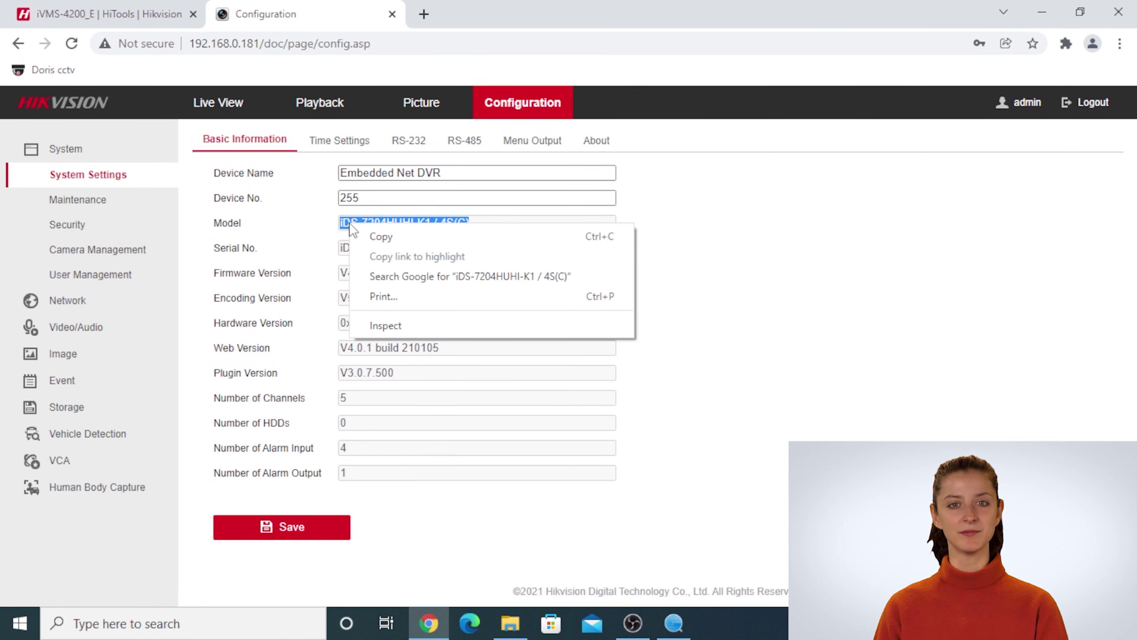
{"action": "left_click", "coordinate": [399, 278]}
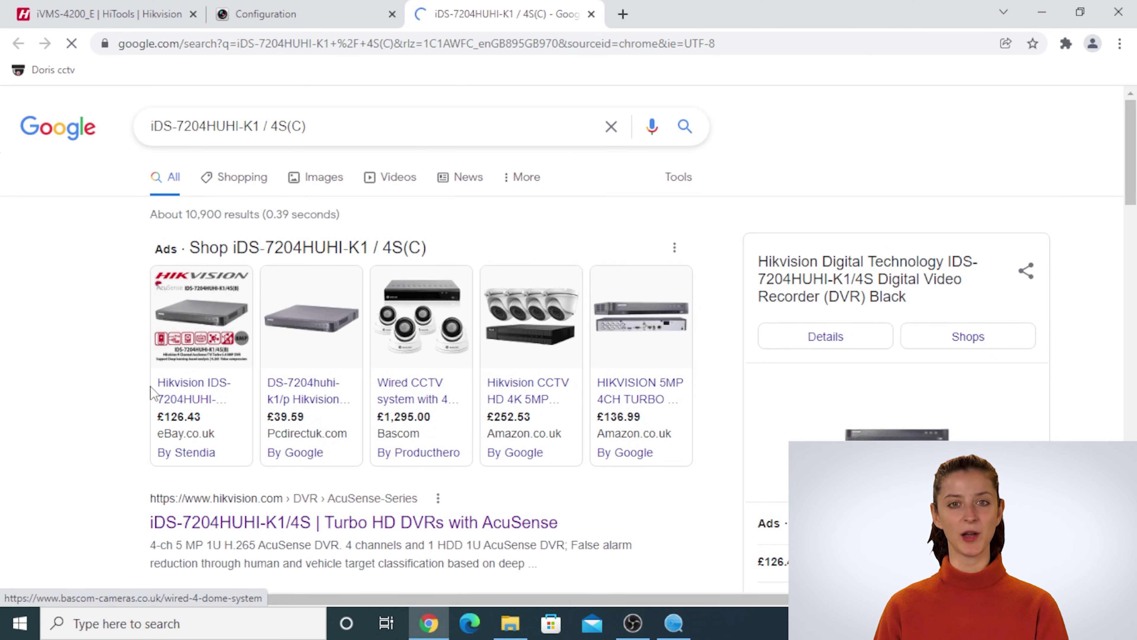
- Open the hikvision.com iDS-7204HUHI-K1/4S product page and its Data Sheet PDF
{"action": "left_click", "coordinate": [242, 523]}
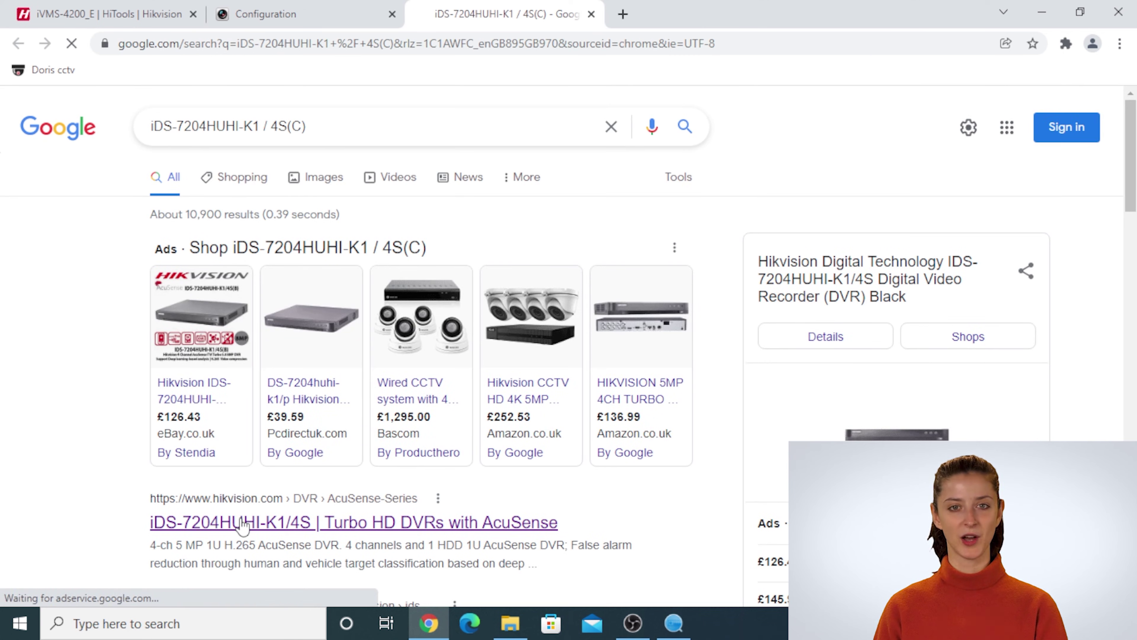
{"action": "scroll", "coordinate": [439, 359], "scroll_direction": "down", "scroll_amount": 6}
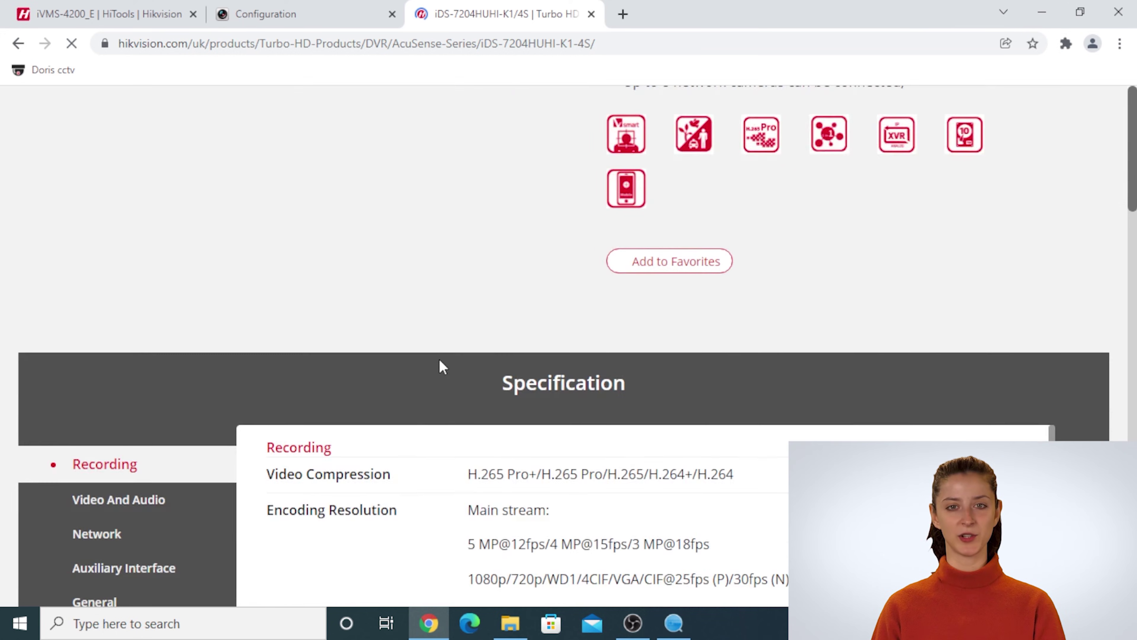
{"action": "scroll", "coordinate": [439, 359], "scroll_direction": "down", "scroll_amount": 10}
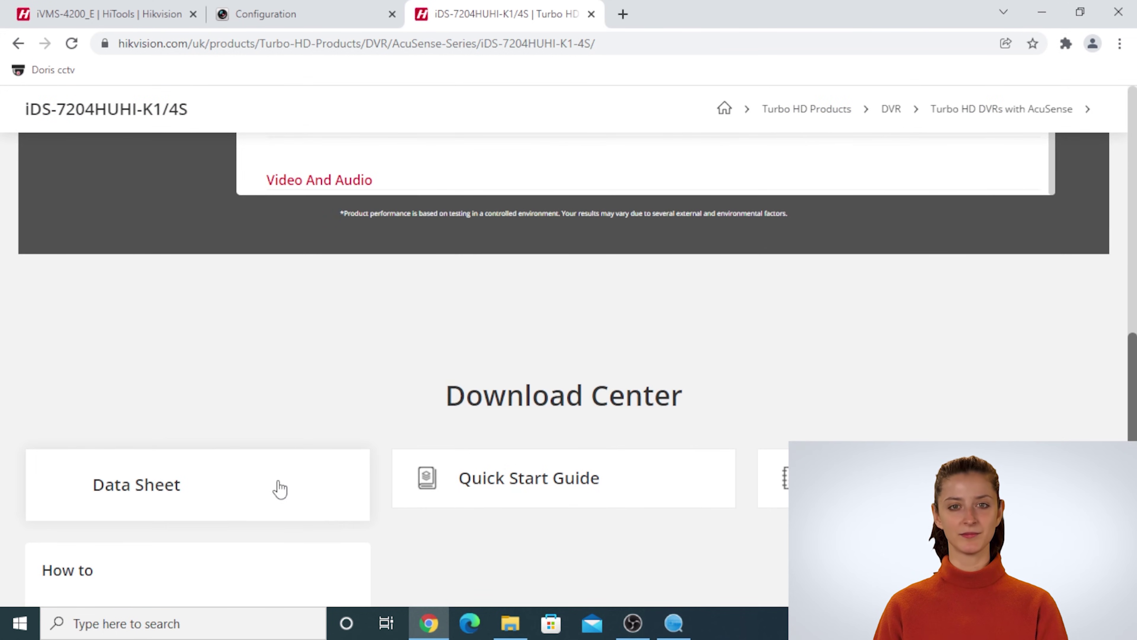
{"action": "left_click", "coordinate": [281, 490]}
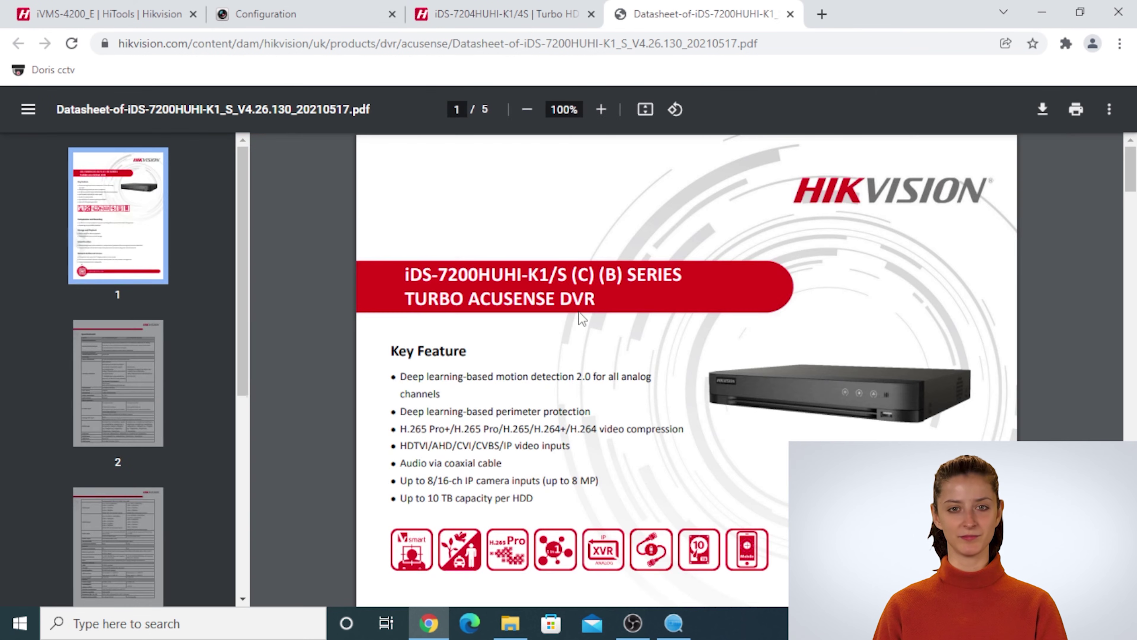
- Highlight the datasheet's IP video input spec: 2-ch (up to 6-ch), up to 8 MP resolution
{"action": "left_click_drag", "start_coordinate": [412, 275], "coordinate": [556, 274]}
{"action": "scroll", "coordinate": [560, 324], "scroll_direction": "down", "scroll_amount": 20}
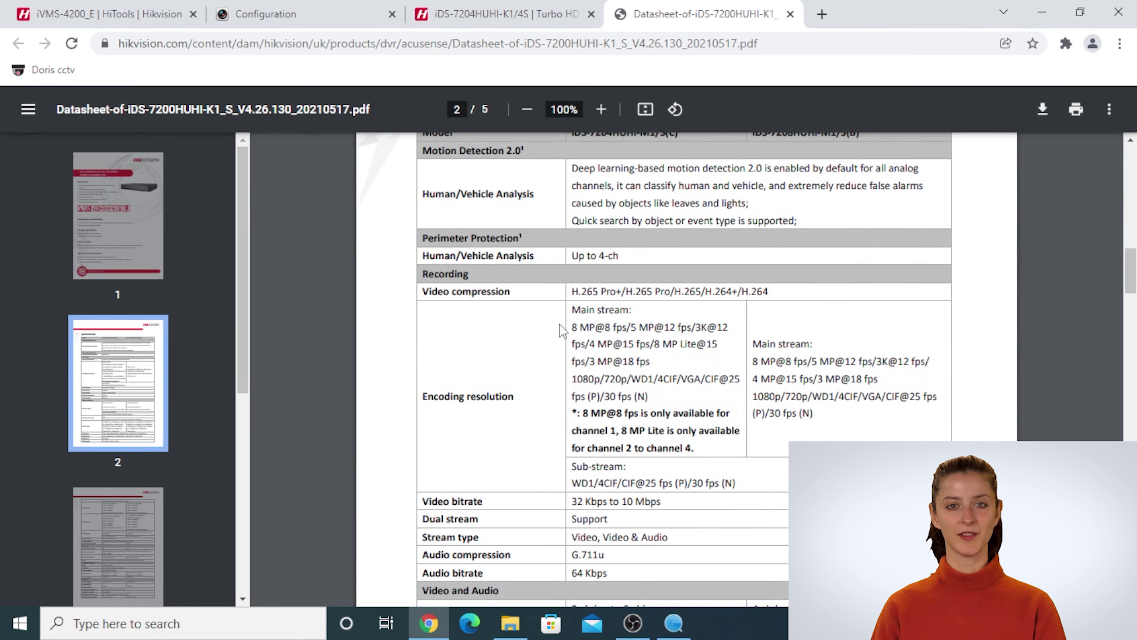
{"action": "scroll", "coordinate": [560, 324], "scroll_direction": "down", "scroll_amount": 4}
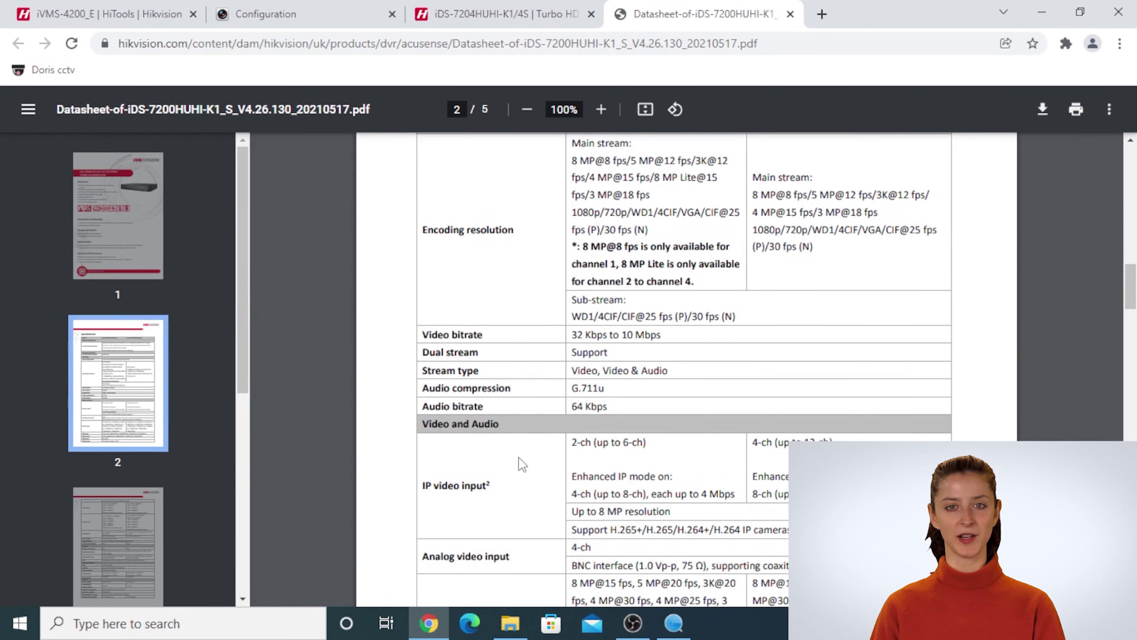
{"action": "left_click_drag", "start_coordinate": [424, 485], "coordinate": [487, 486]}
{"action": "left_click_drag", "start_coordinate": [570, 511], "coordinate": [665, 517]}
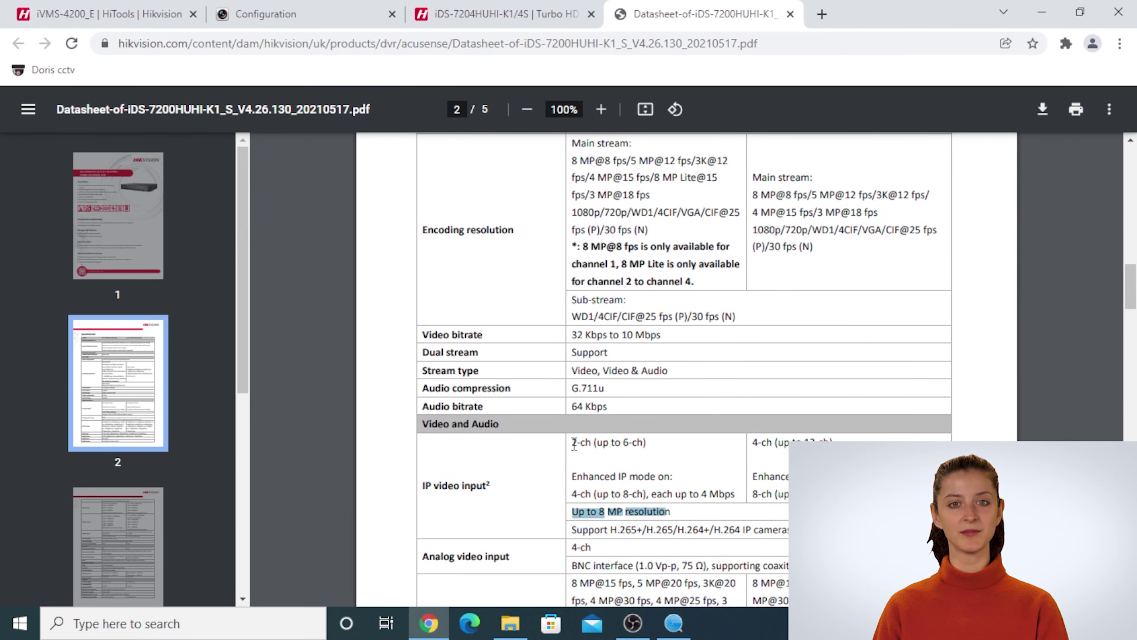
{"action": "left_click_drag", "start_coordinate": [574, 443], "coordinate": [652, 442]}
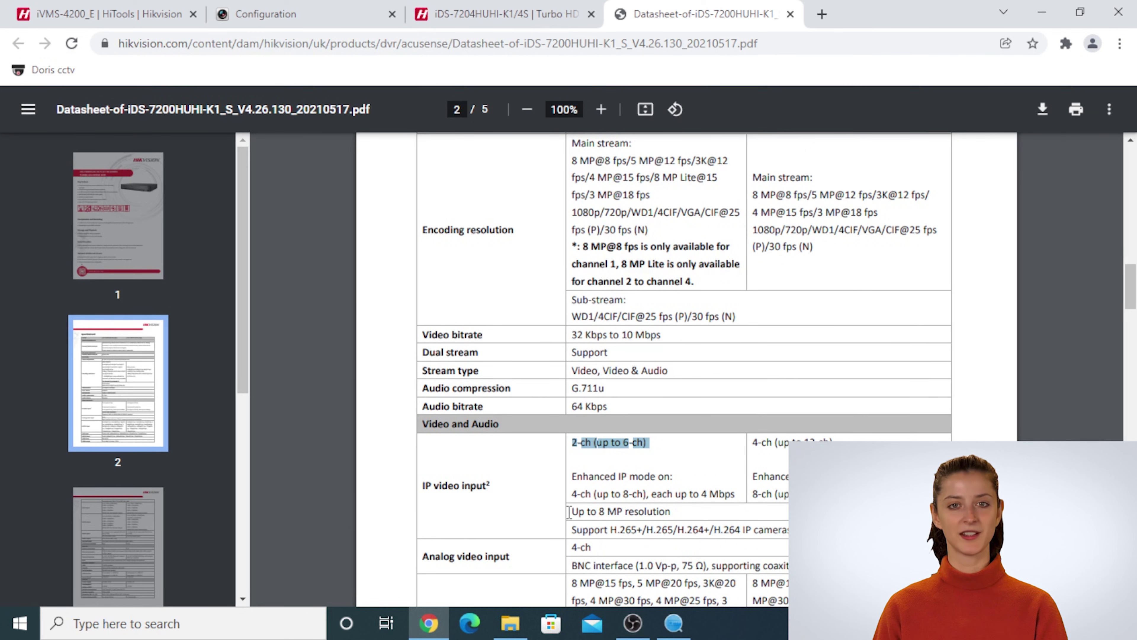
{"action": "left_click_drag", "start_coordinate": [575, 511], "coordinate": [670, 512]}
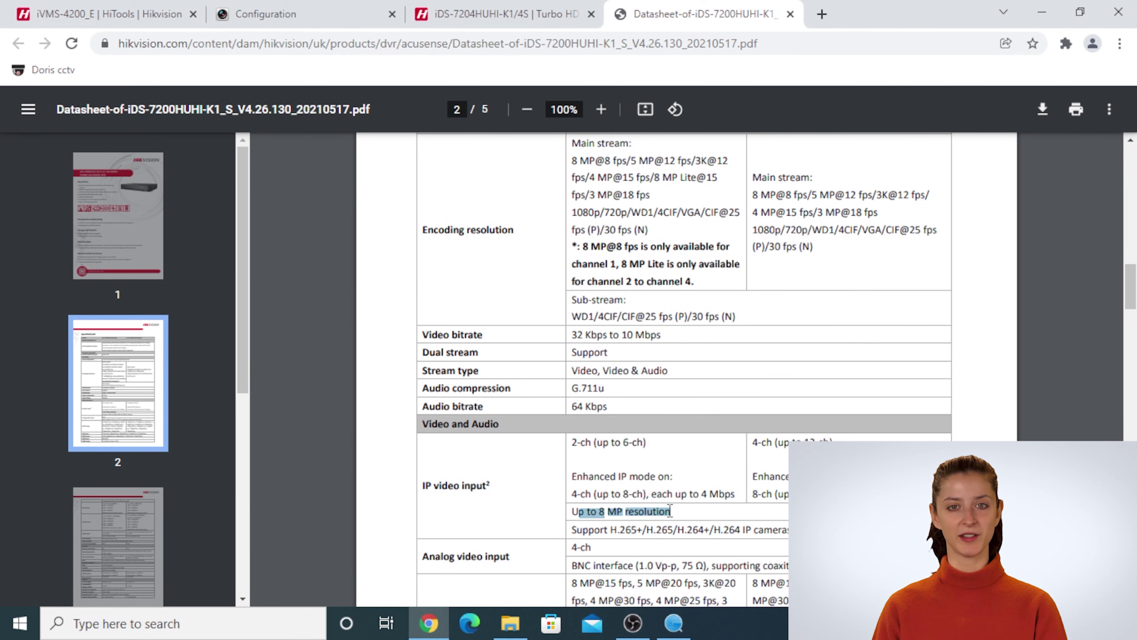